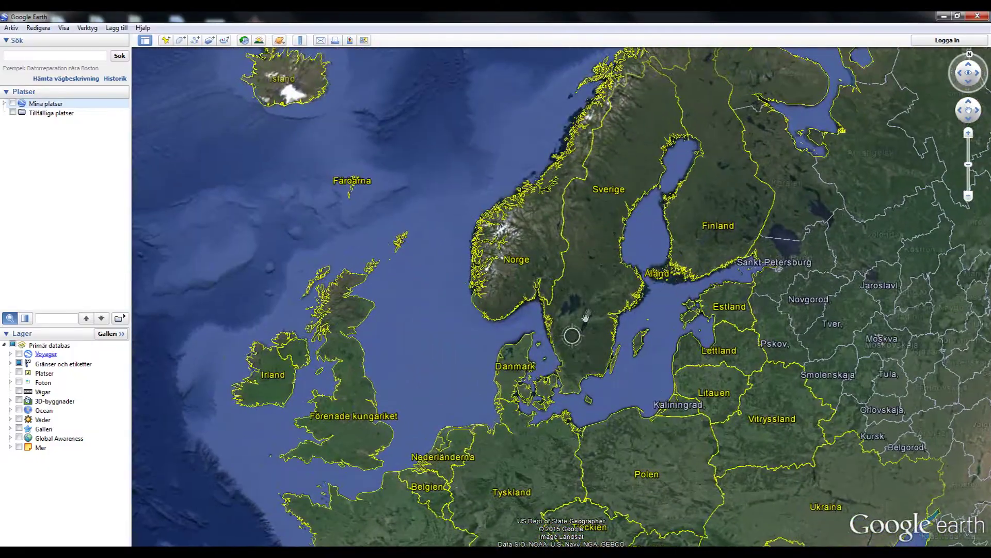
# Step: Frame Scandinavia on the globe, turn off the Gränser och etiketter layer, and expand its sublayers
pyautogui.moveTo(585, 317); pyautogui.dragTo(565, 345)
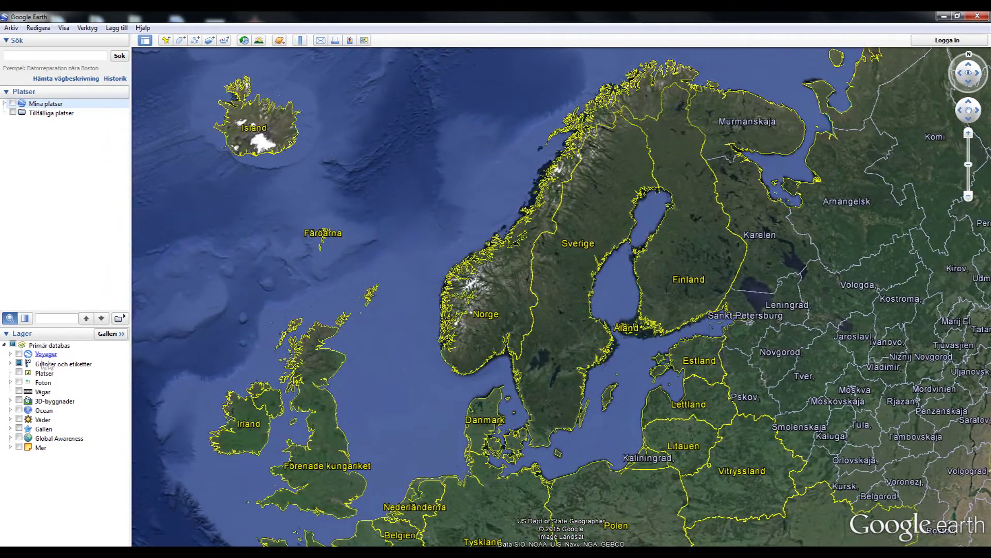
pyautogui.click(20, 364)
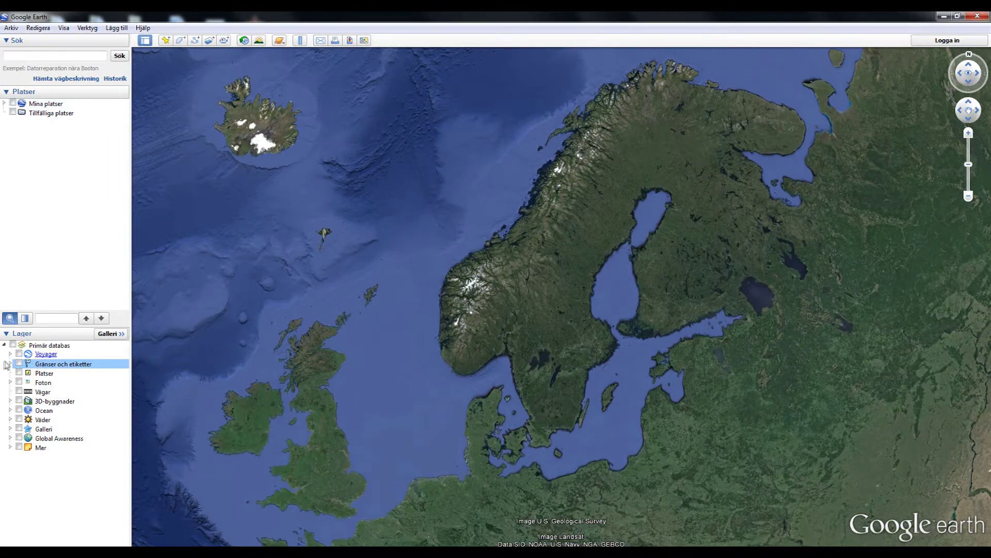
pyautogui.click(9, 364)
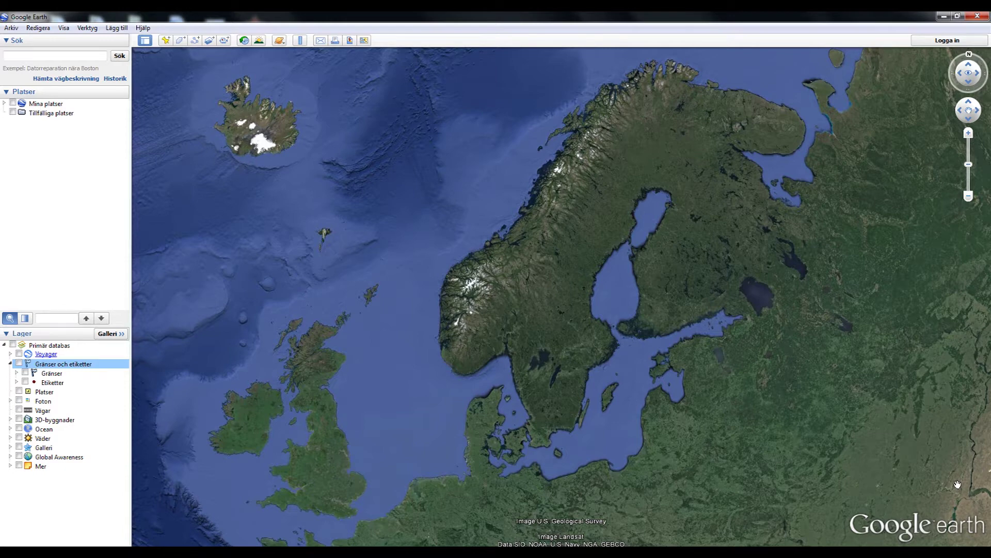
# Step: Open Paint, paste the screenshot of the borderless map, and save it as PNG file 10 while closing Paint
pyautogui.click(10, 552)
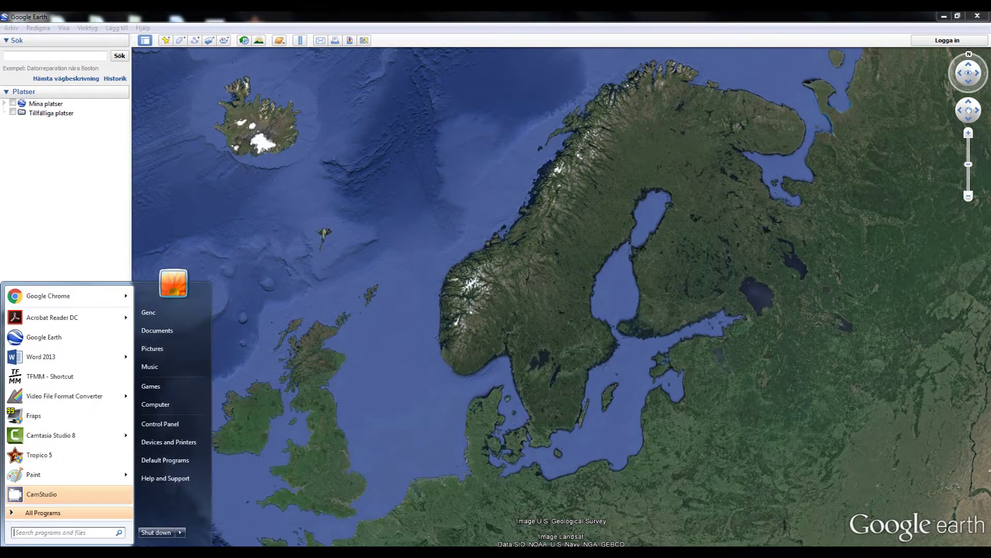
pyautogui.write('pai')
pyautogui.press('Return')
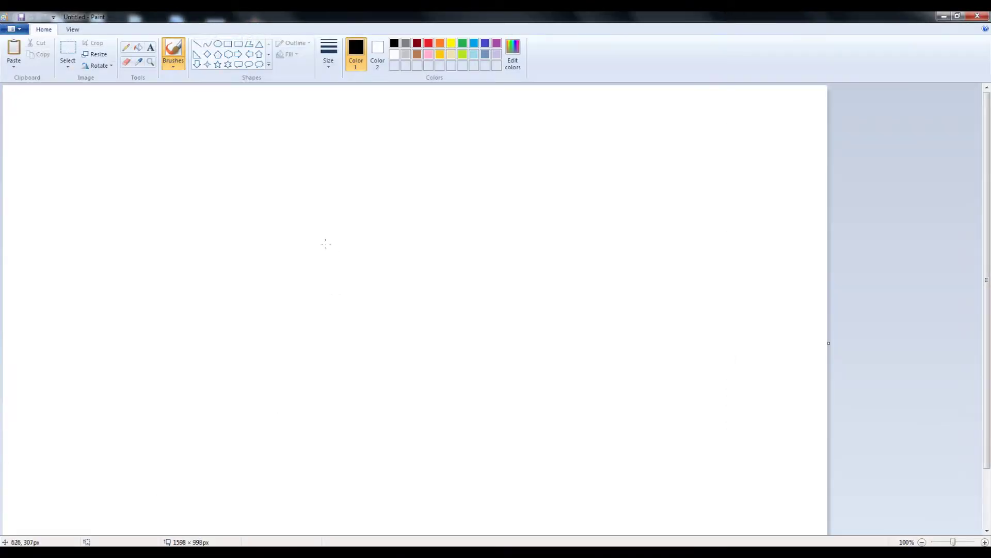
pyautogui.hotkey('ctrl', 'v')
pyautogui.click(978, 16)
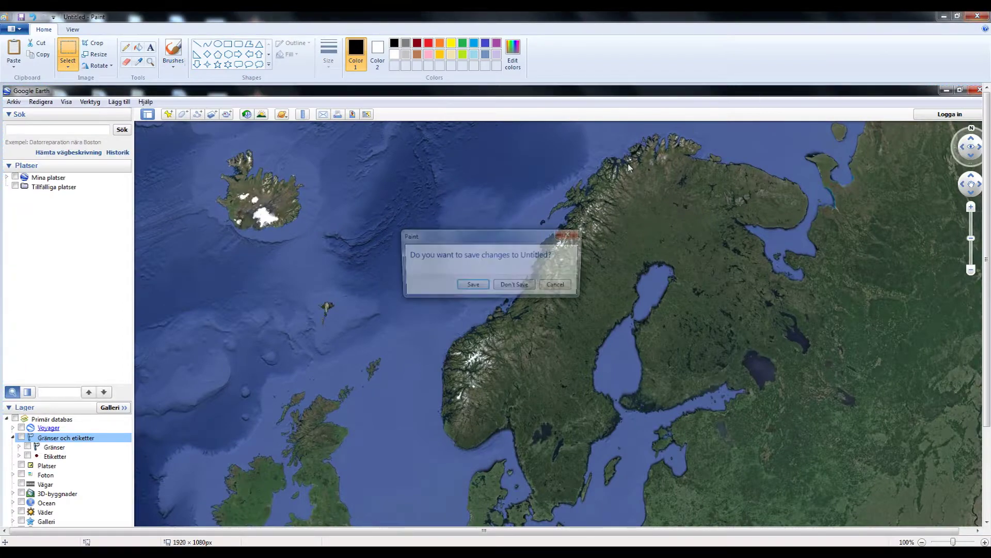
pyautogui.click(478, 287)
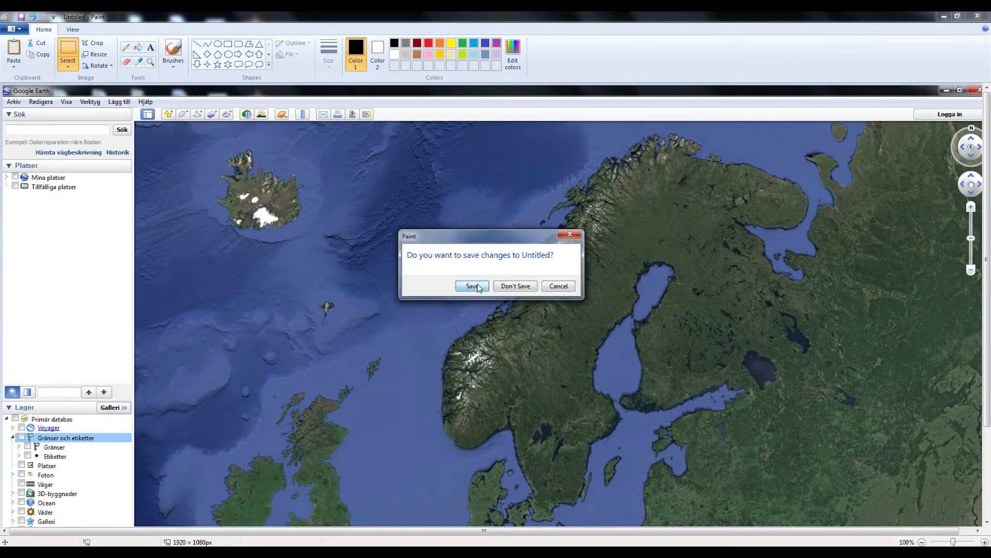
pyautogui.write('03')
pyautogui.press('Return')
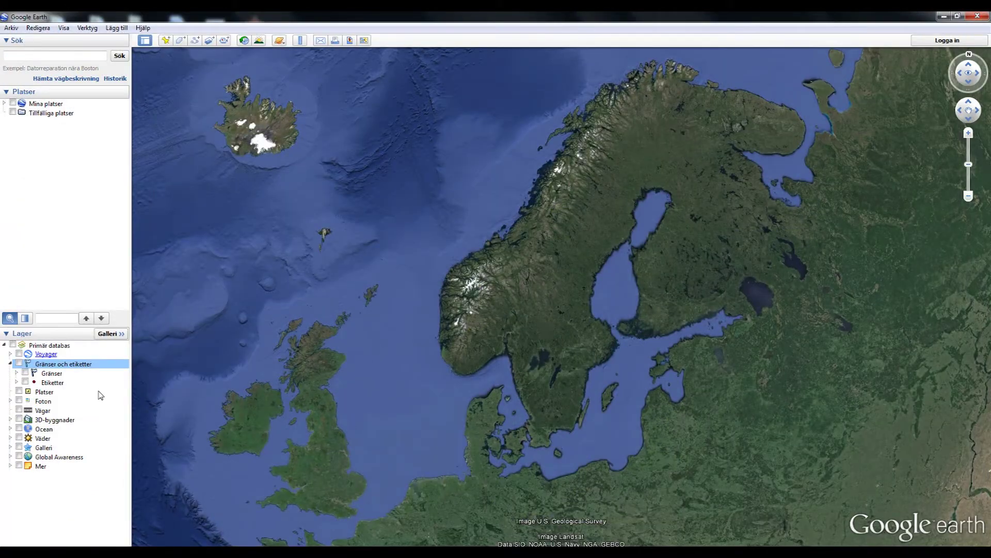
# Step: Turn on the Gränser layer in Google Earth, then paste the bordered map screenshot into Paint and save it as PNG file 20
pyautogui.click(25, 373)
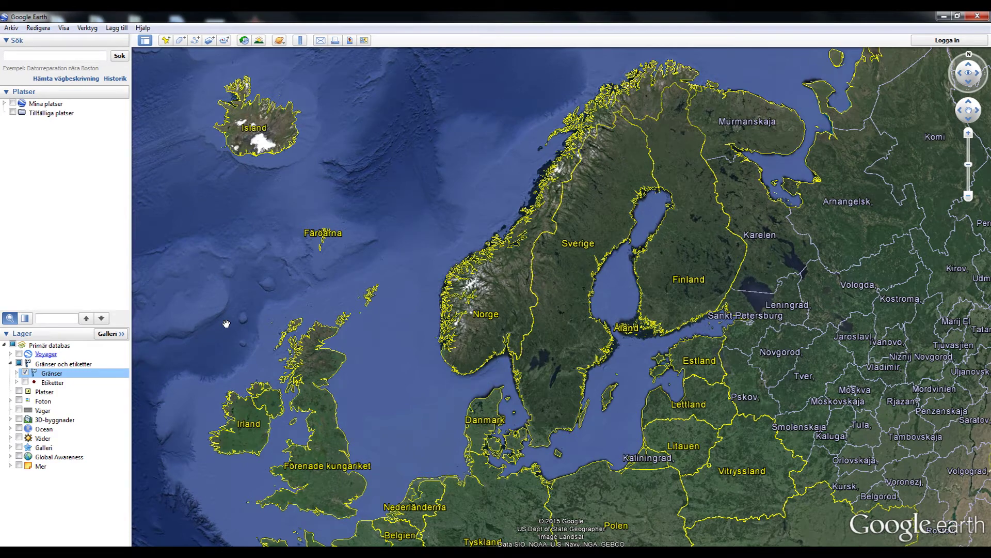
pyautogui.press('super')
pyautogui.write('paint')
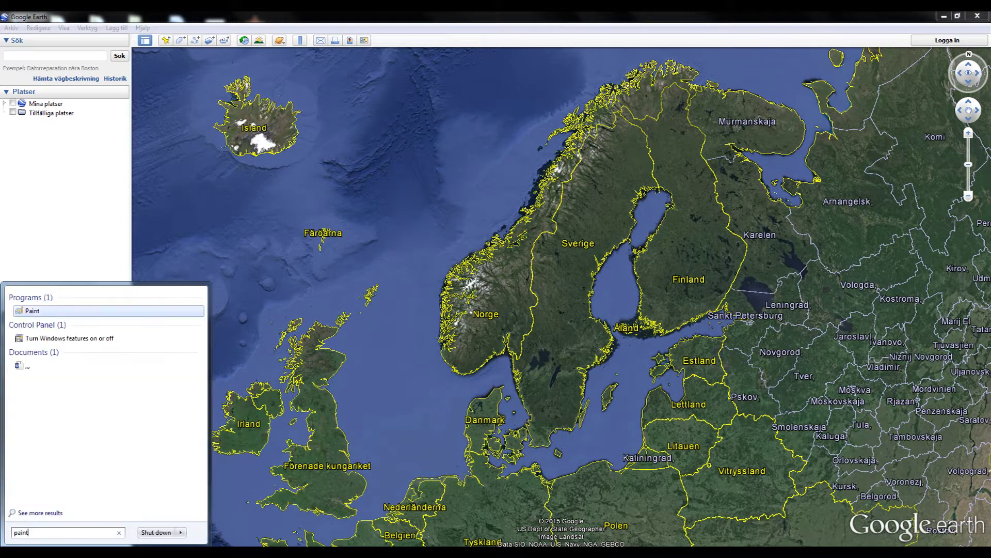
pyautogui.press('Return')
pyautogui.hotkey('ctrl', 'v')
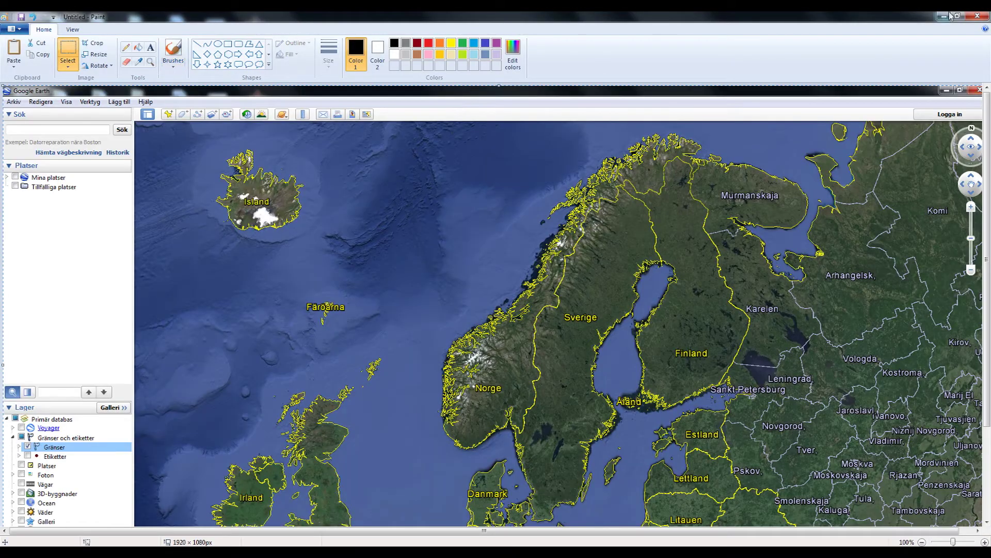
pyautogui.click(976, 16)
pyautogui.click(472, 284)
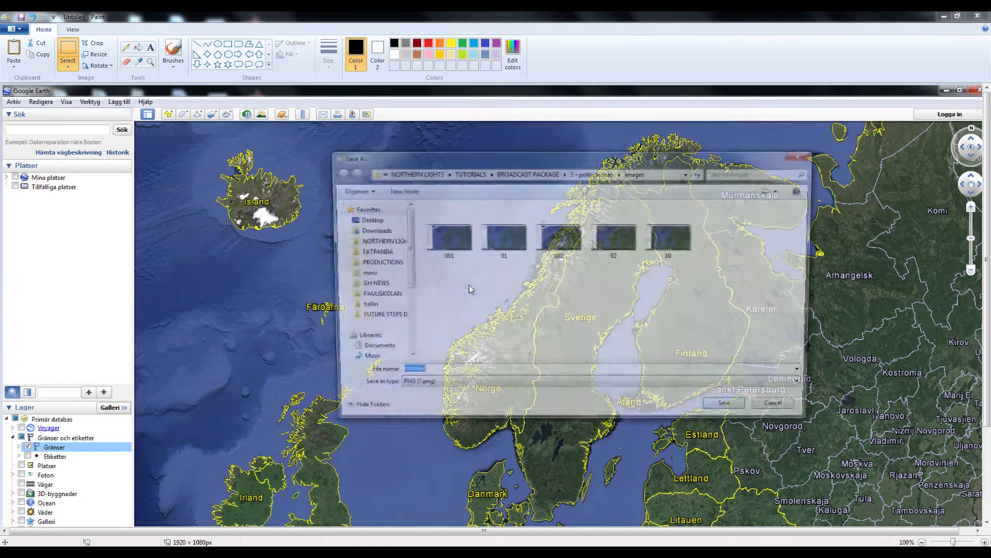
pyautogui.write('20')
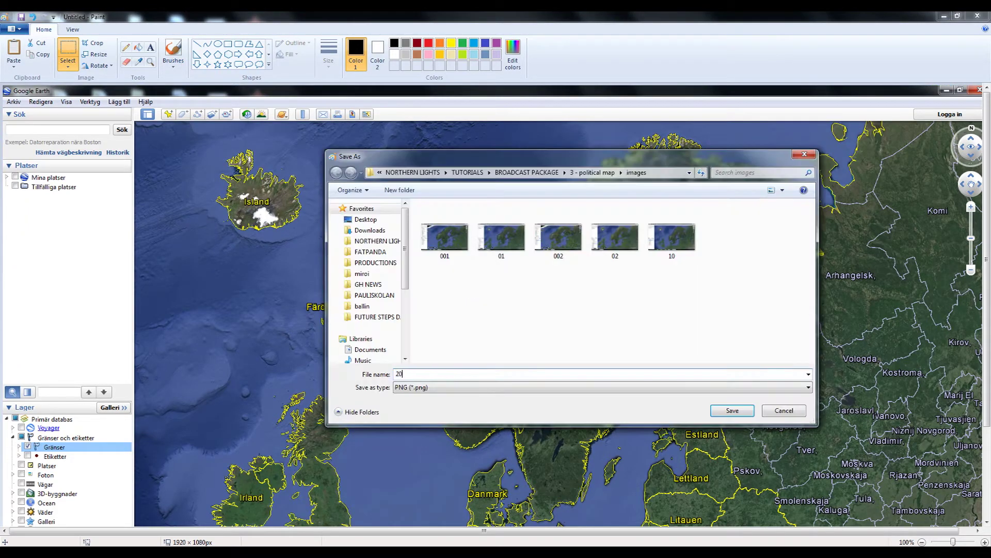
pyautogui.click(732, 410)
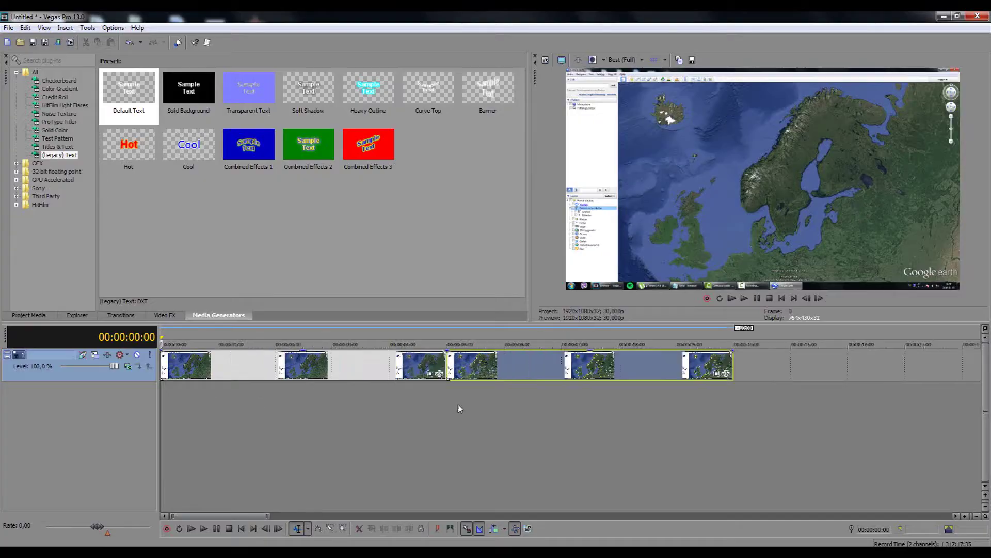
# Step: In Vegas Pro, insert a video track and arrange the bordered map clip directly above the borderless map clip at the timeline start
pyautogui.scroll(-3, 460, 405)
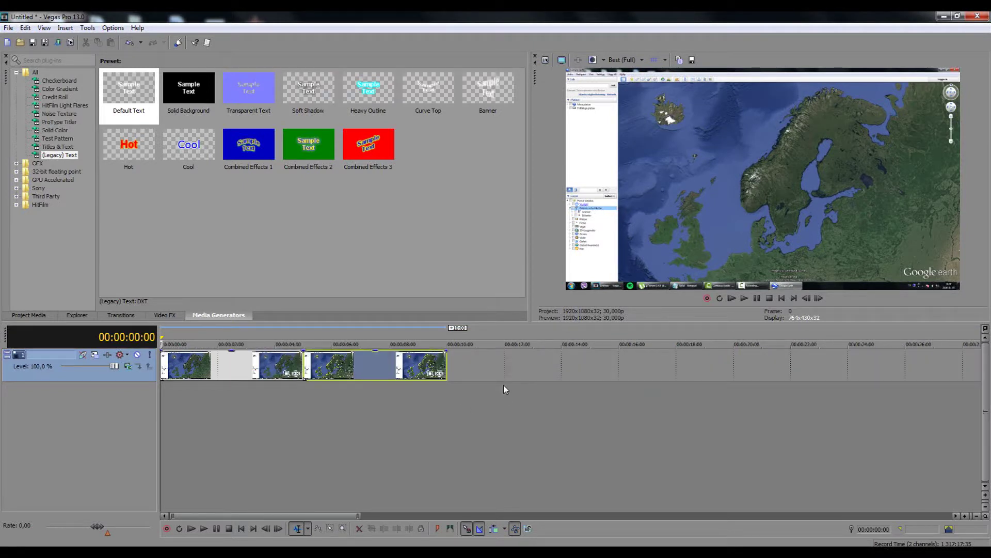
pyautogui.rightClick(231, 403)
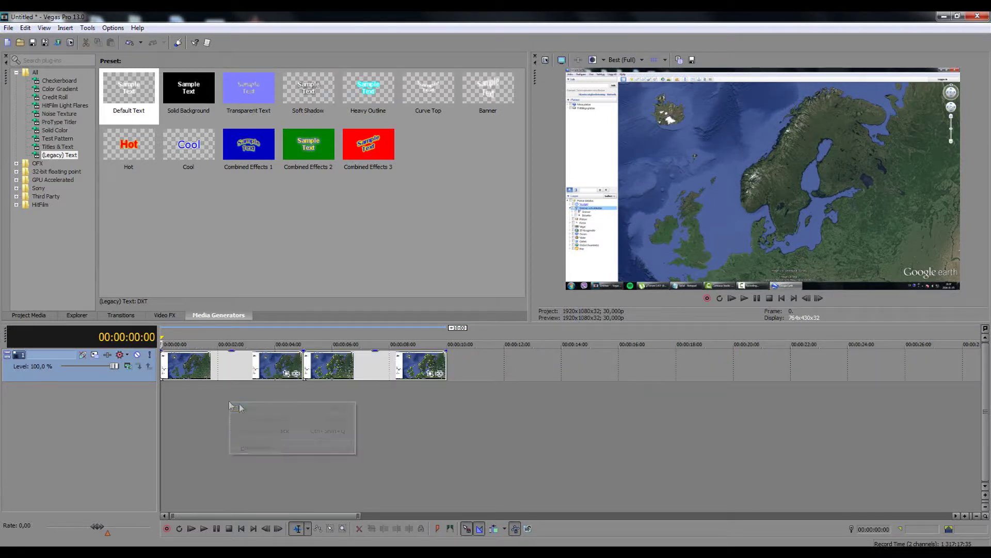
pyautogui.click(264, 431)
pyautogui.moveTo(335, 397); pyautogui.dragTo(154, 367)
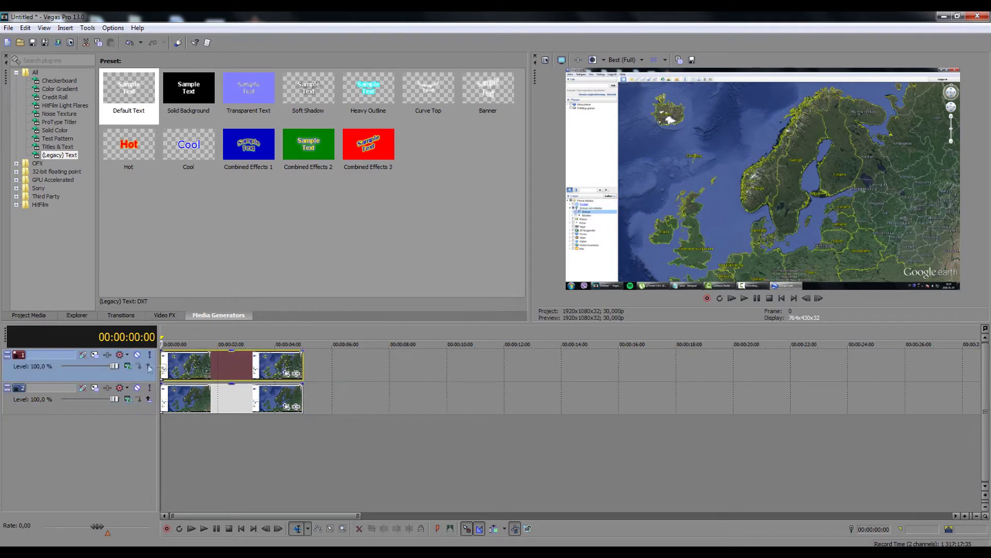
# Step: Toggle the mute of the upper track repeatedly to compare the bordered map with the borderless one
pyautogui.click(137, 356)
pyautogui.click(138, 355)
pyautogui.click(137, 355)
pyautogui.click(137, 356)
pyautogui.click(137, 355)
pyautogui.click(137, 355)
pyautogui.click(137, 354)
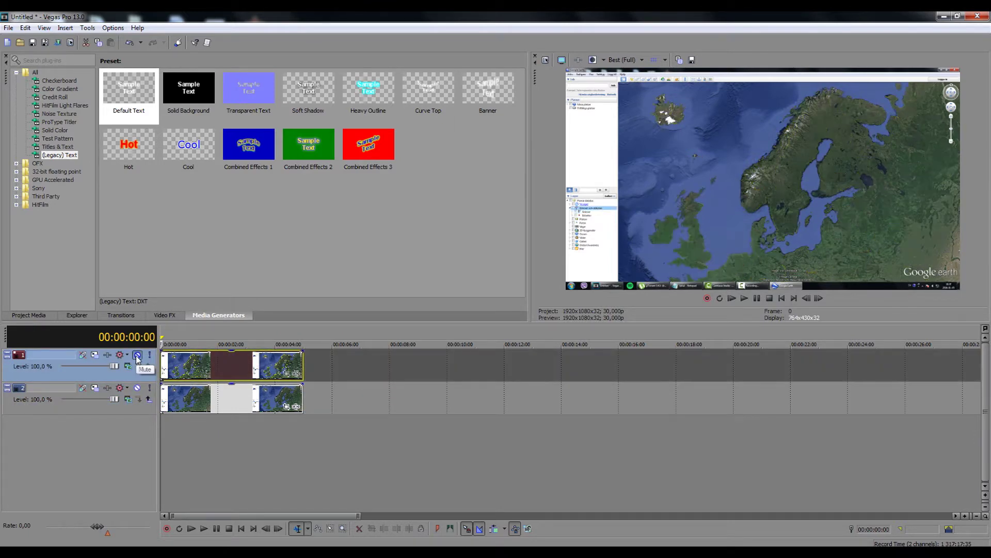
pyautogui.click(137, 354)
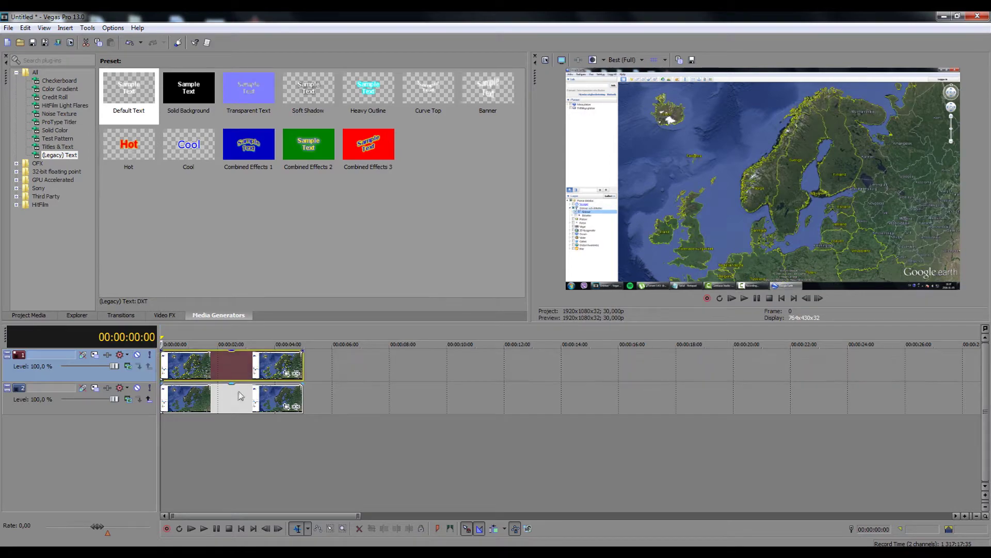
# Step: Open Pan/Crop for the bordered map clip and switch to editing its mask
pyautogui.click(286, 373)
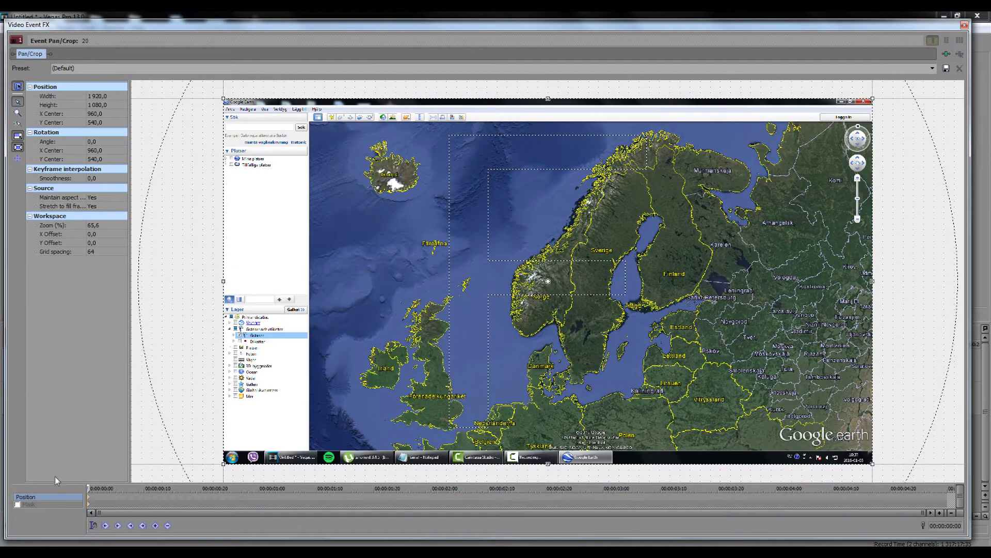
pyautogui.click(42, 505)
pyautogui.moveTo(696, 315); pyautogui.dragTo(641, 294)
pyautogui.scroll(10, 664, 317)
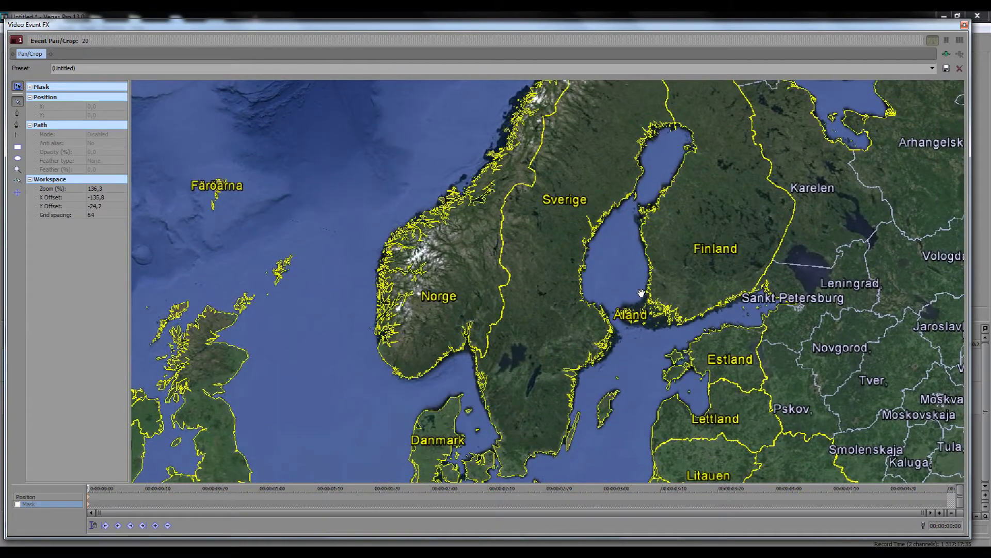
pyautogui.scroll(-4, 641, 293)
pyautogui.moveTo(642, 290); pyautogui.dragTo(642, 306)
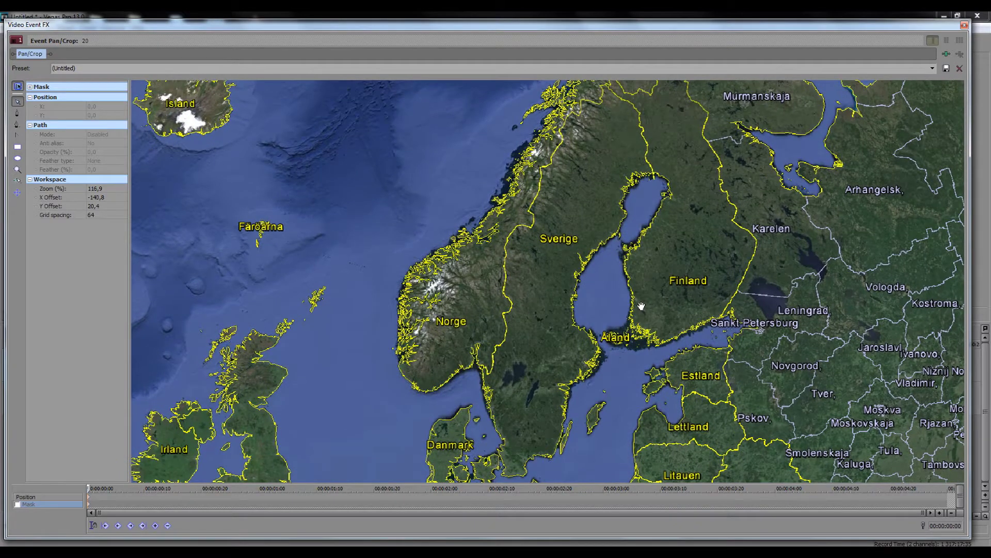
# Step: Trace a closed mask path around Sweden, from the northern tip down the east coast and back up the western border
pyautogui.click(18, 112)
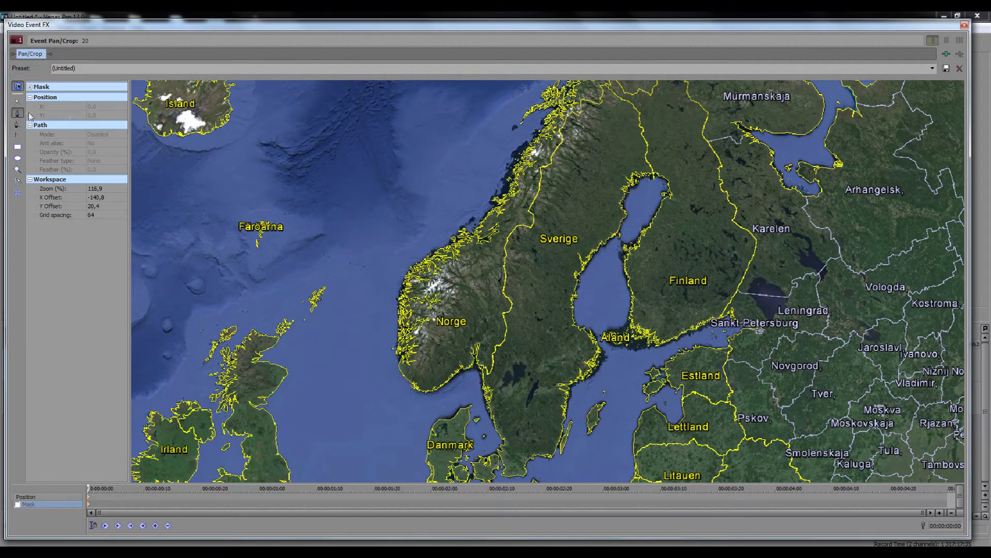
pyautogui.click(608, 87)
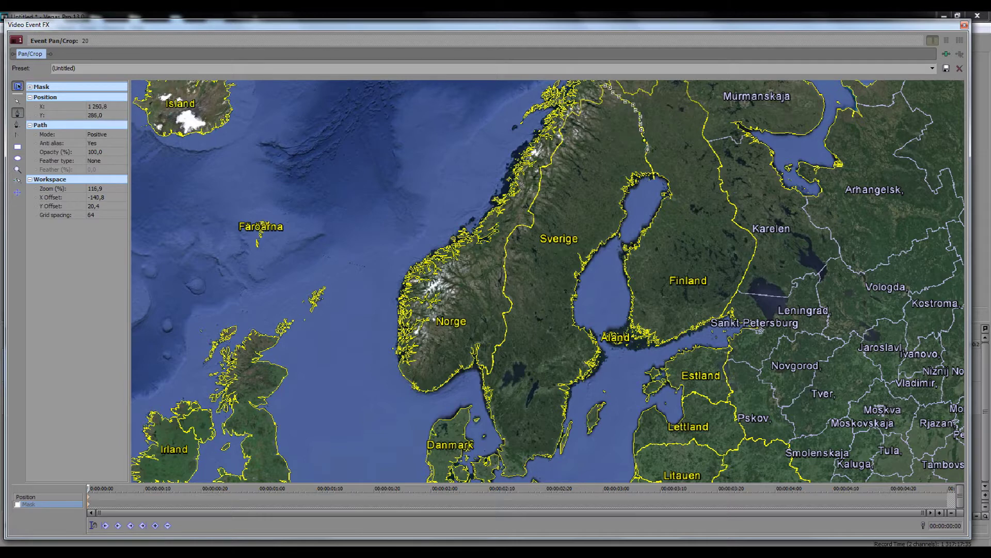
pyautogui.click(624, 192)
pyautogui.click(623, 199)
pyautogui.click(620, 203)
pyautogui.click(624, 211)
pyautogui.click(629, 215)
pyautogui.click(623, 218)
pyautogui.click(598, 249)
pyautogui.click(595, 253)
pyautogui.click(591, 257)
pyautogui.click(586, 264)
pyautogui.click(581, 269)
pyautogui.click(580, 274)
pyautogui.click(578, 278)
pyautogui.click(576, 282)
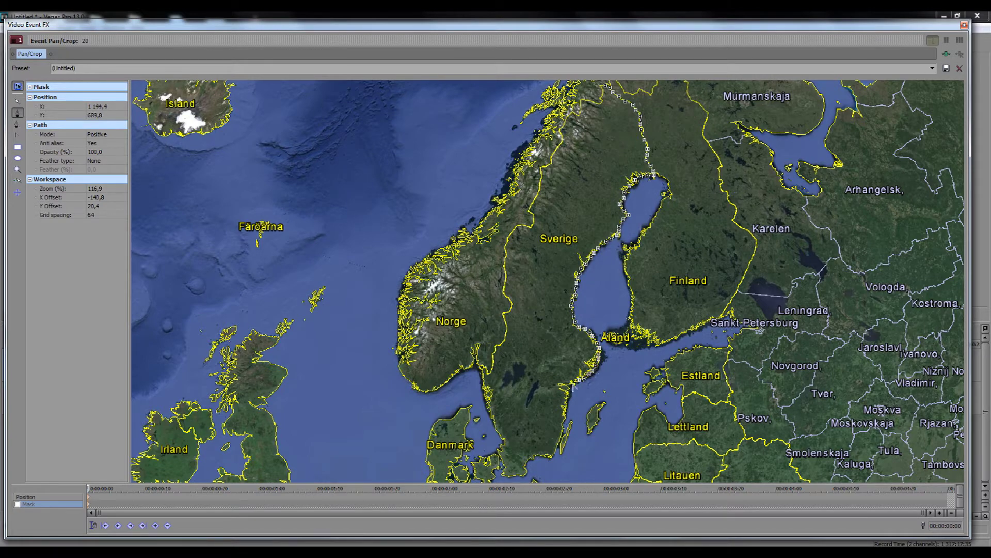
pyautogui.click(568, 404)
pyautogui.click(567, 409)
pyautogui.click(566, 419)
pyautogui.click(565, 427)
pyautogui.scroll(2, 565, 430)
pyautogui.scroll(-1, 564, 432)
pyautogui.click(563, 443)
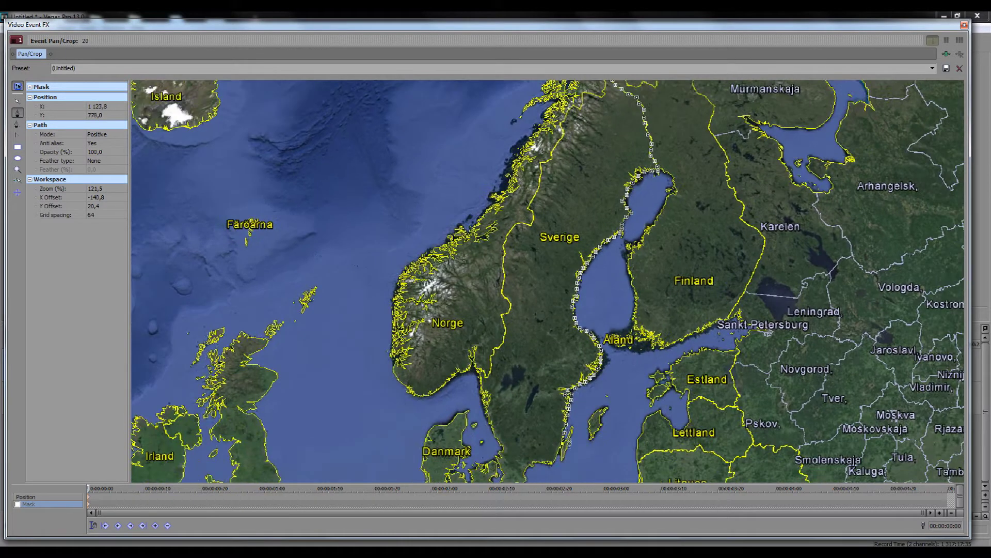
pyautogui.click(528, 473)
pyautogui.scroll(-1, 527, 473)
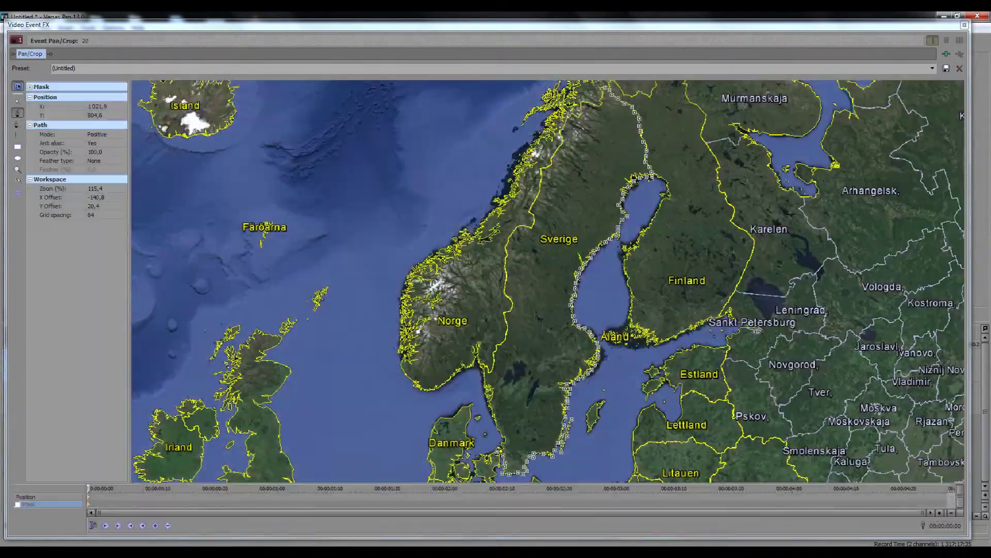
pyautogui.click(498, 448)
pyautogui.click(503, 442)
pyautogui.click(506, 438)
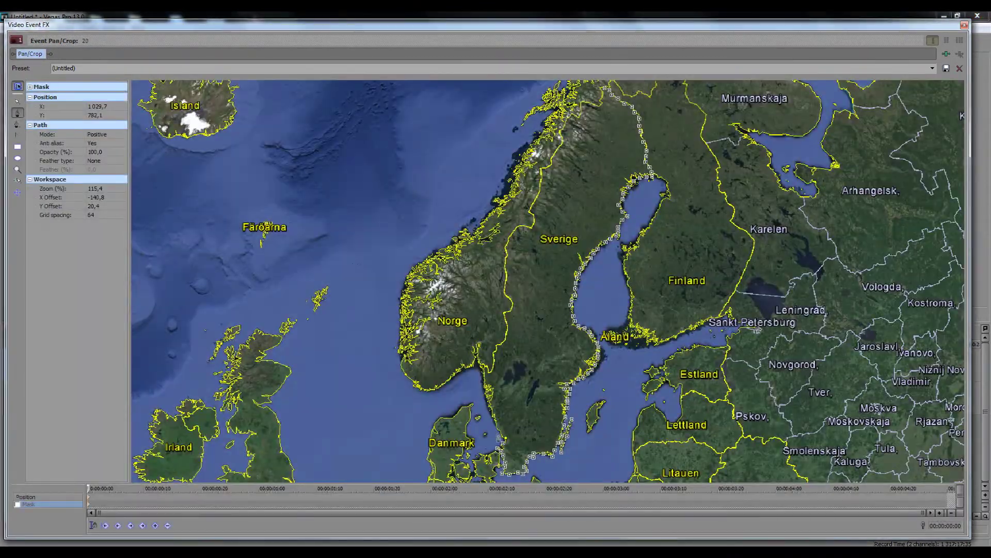
pyautogui.click(494, 360)
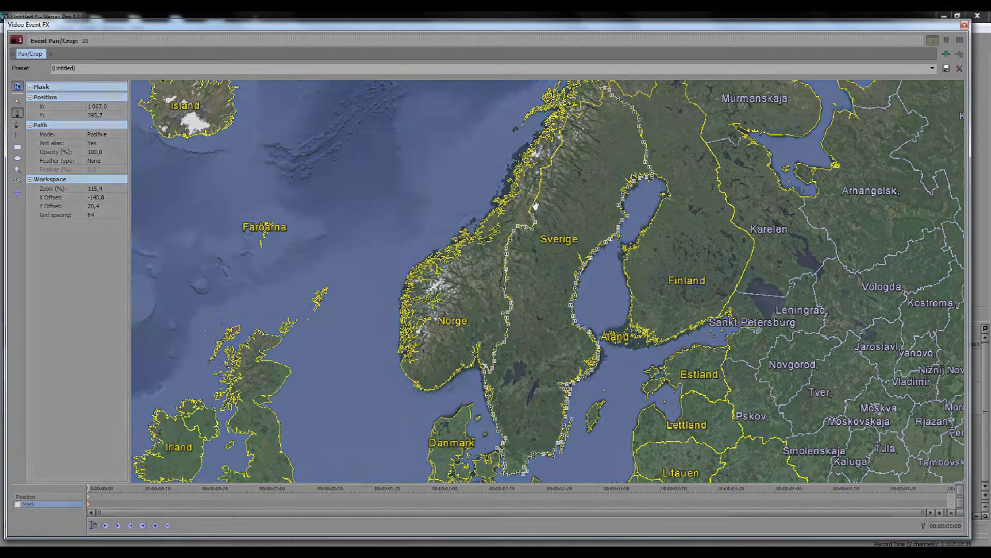
pyautogui.click(529, 211)
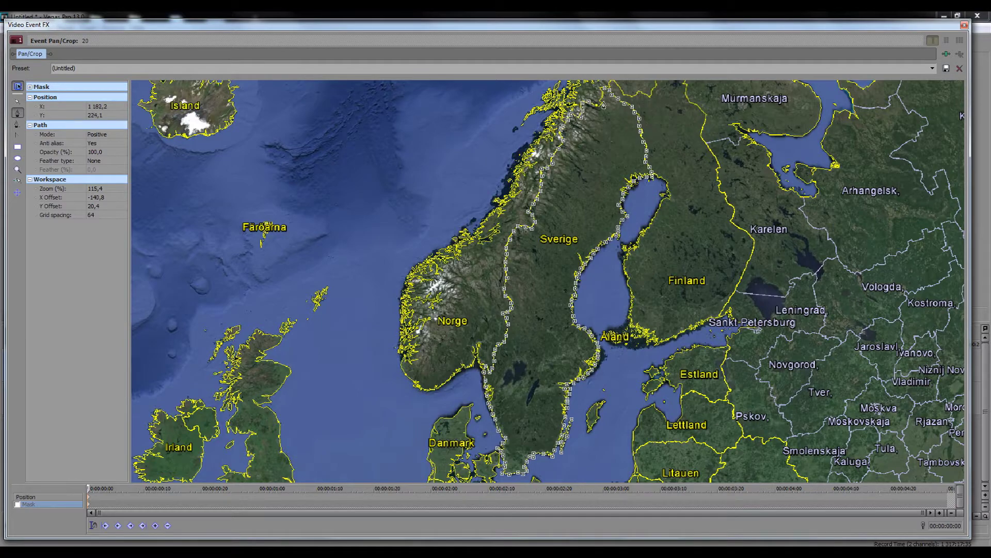
pyautogui.click(605, 89)
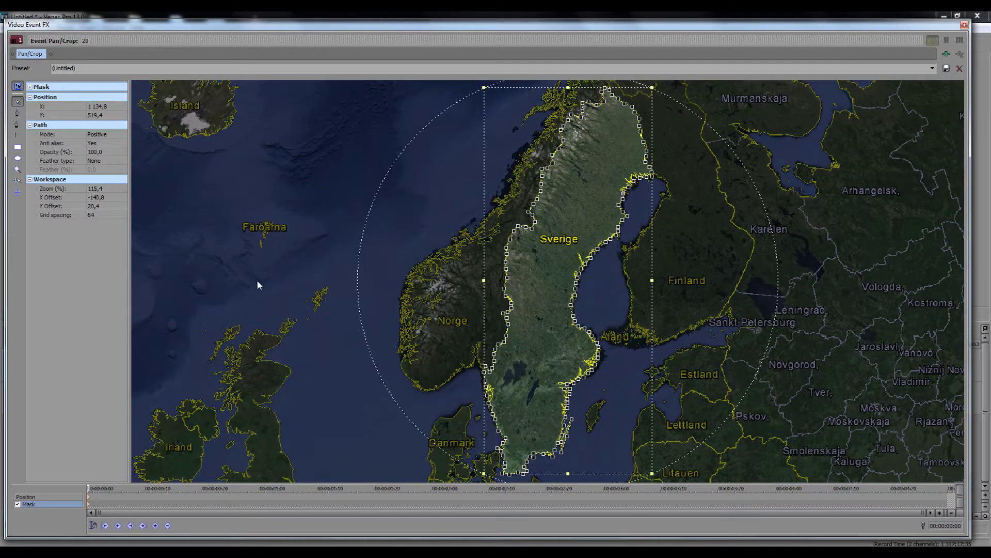
# Step: Draw a second closed mask path around the island of Gotland, off Sweden's southeast coast
pyautogui.click(33, 497)
pyautogui.click(34, 503)
pyautogui.moveTo(743, 445); pyautogui.dragTo(754, 351)
pyautogui.scroll(10, 642, 336)
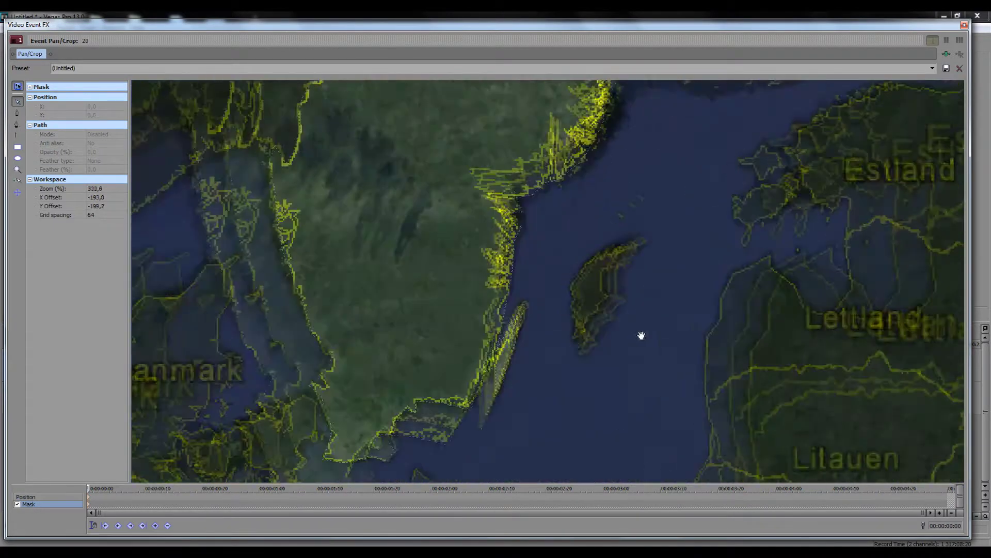
pyautogui.moveTo(616, 350); pyautogui.dragTo(598, 309)
pyautogui.click(17, 113)
pyautogui.click(555, 198)
pyautogui.click(541, 198)
pyautogui.click(532, 206)
pyautogui.click(522, 212)
pyautogui.click(508, 210)
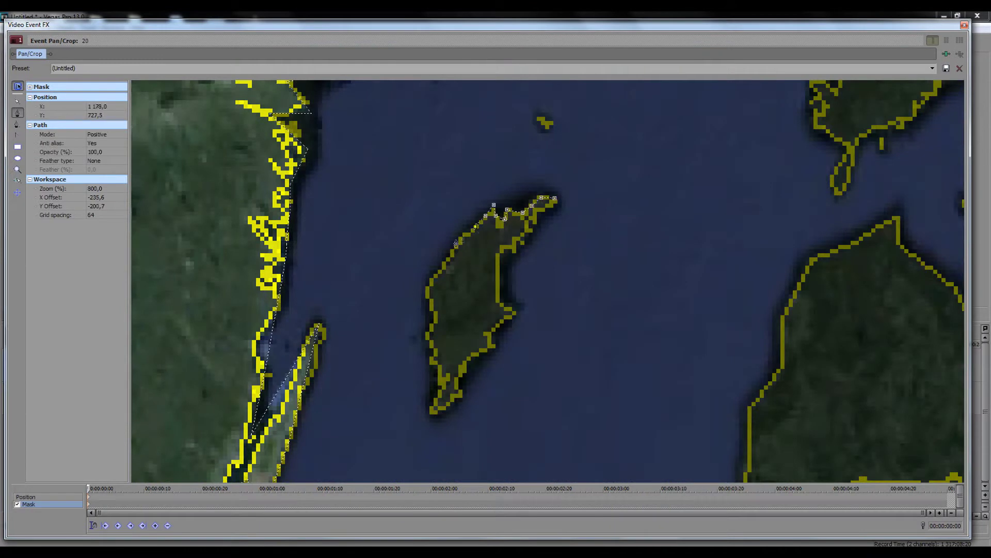
pyautogui.click(455, 242)
pyautogui.click(438, 266)
pyautogui.click(429, 288)
pyautogui.click(429, 297)
pyautogui.click(433, 314)
pyautogui.click(432, 330)
pyautogui.click(428, 336)
pyautogui.click(432, 407)
pyautogui.click(449, 405)
pyautogui.click(460, 386)
pyautogui.click(467, 359)
pyautogui.click(480, 350)
pyautogui.click(498, 324)
pyautogui.click(510, 315)
pyautogui.click(498, 270)
pyautogui.click(554, 197)
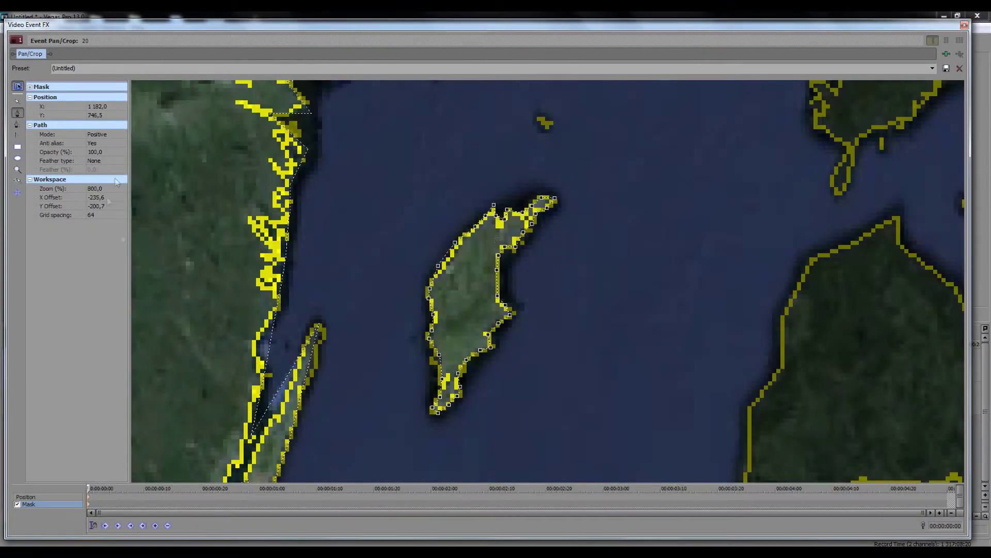
# Step: Deselect the mask path, close the Pan/Crop editor, and place the playhead at 00:00:00:26
pyautogui.click(18, 102)
pyautogui.click(708, 247)
pyautogui.scroll(-12, 517, 200)
pyautogui.moveTo(667, 178); pyautogui.dragTo(644, 330)
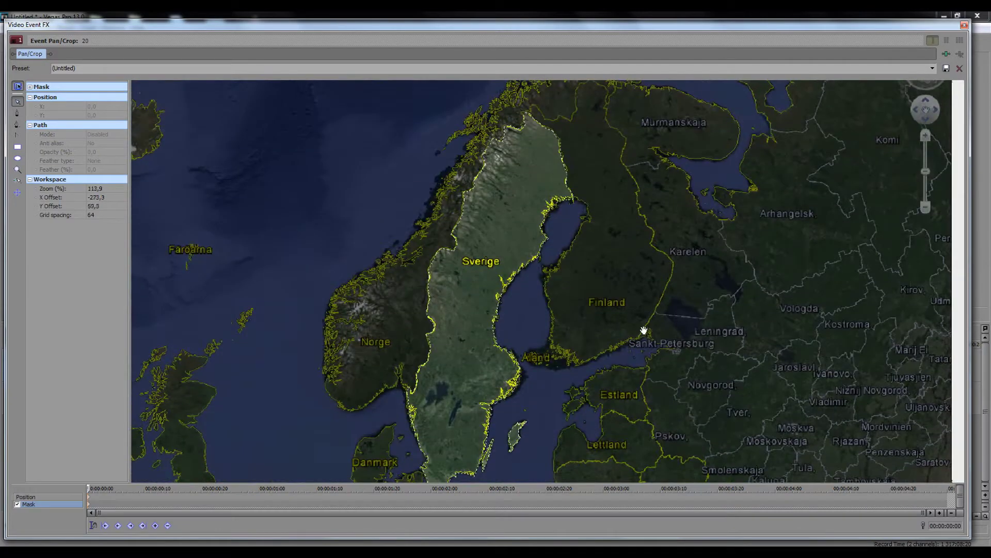
pyautogui.click(964, 25)
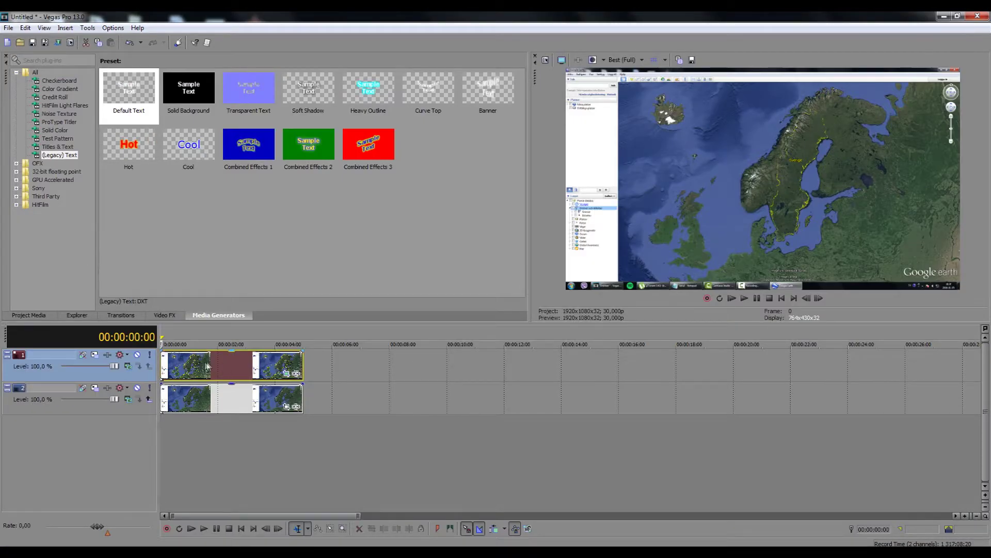
pyautogui.click(185, 344)
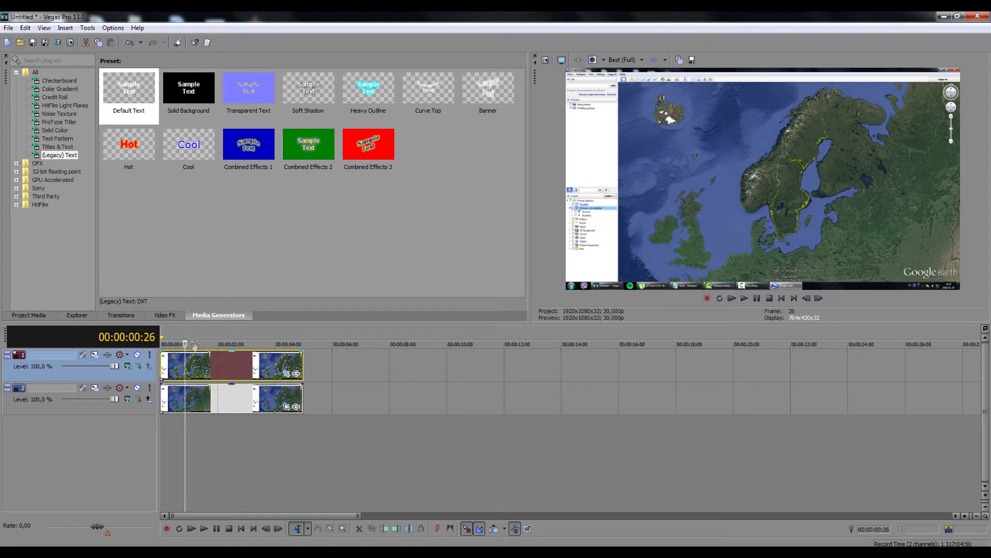
# Step: Apply the Channel Blend effect with the Red Only preset to the masked Sweden clip on the upper track
pyautogui.click(163, 315)
pyautogui.scroll(2, 158, 190)
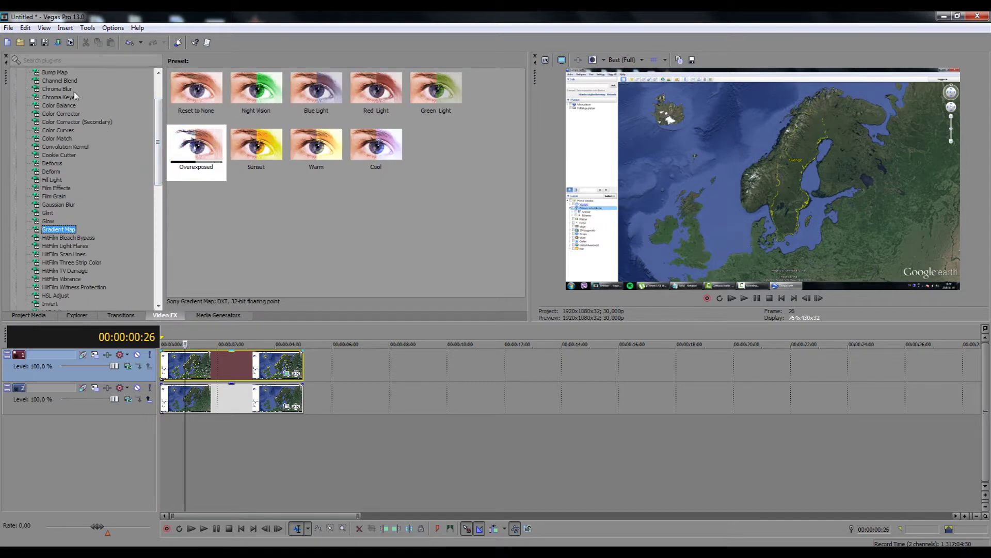
pyautogui.click(59, 81)
pyautogui.moveTo(436, 93); pyautogui.dragTo(212, 364)
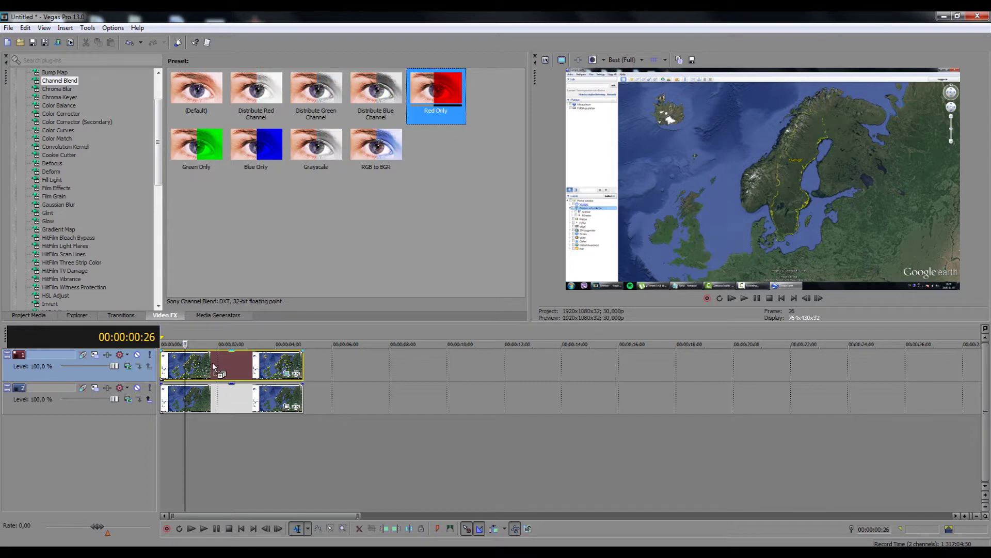
pyautogui.doubleClick(363, 31)
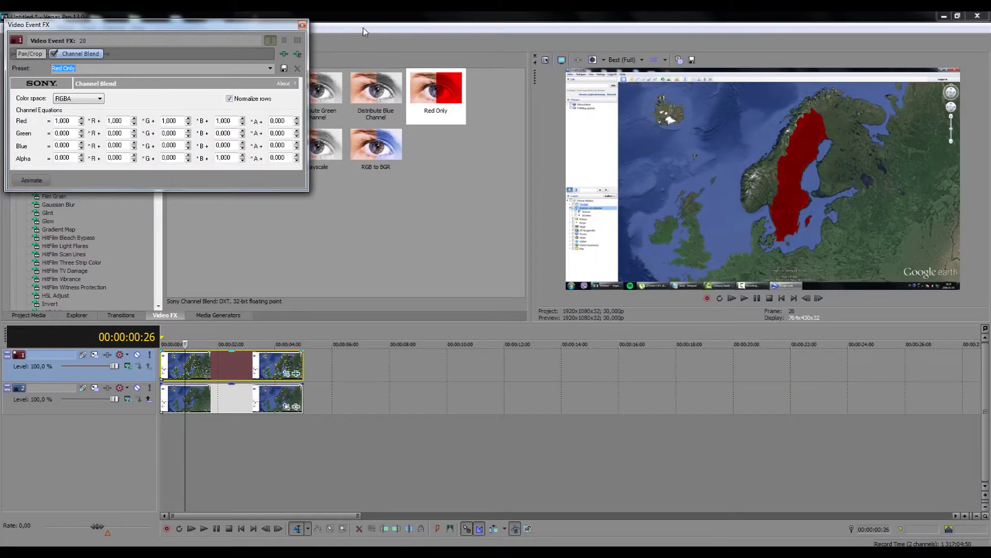
pyautogui.click(310, 28)
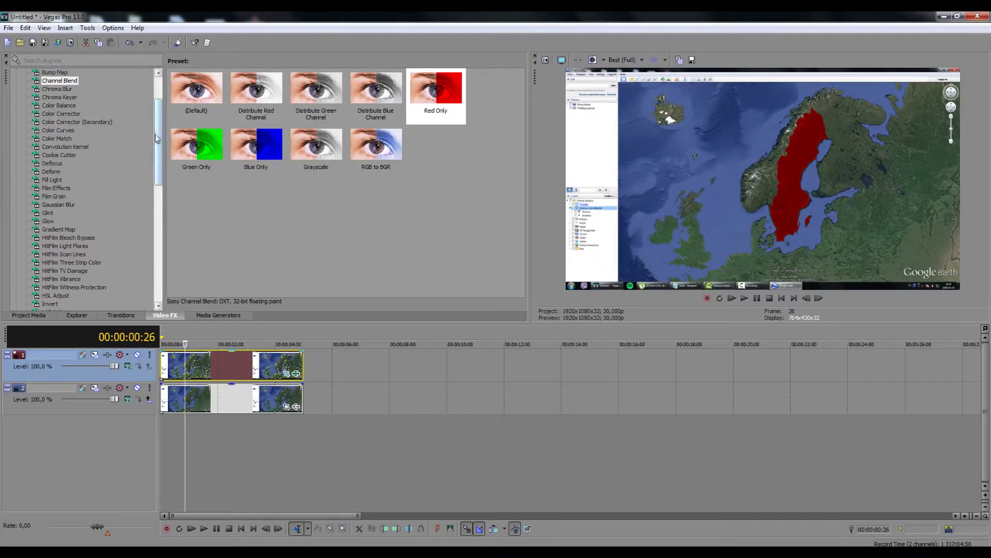
# Step: Add a Levels effect with Input end at 0 to the Sweden clip, and lower the clip's opacity until the map shows through
pyautogui.scroll(-4, 120, 225)
pyautogui.click(50, 246)
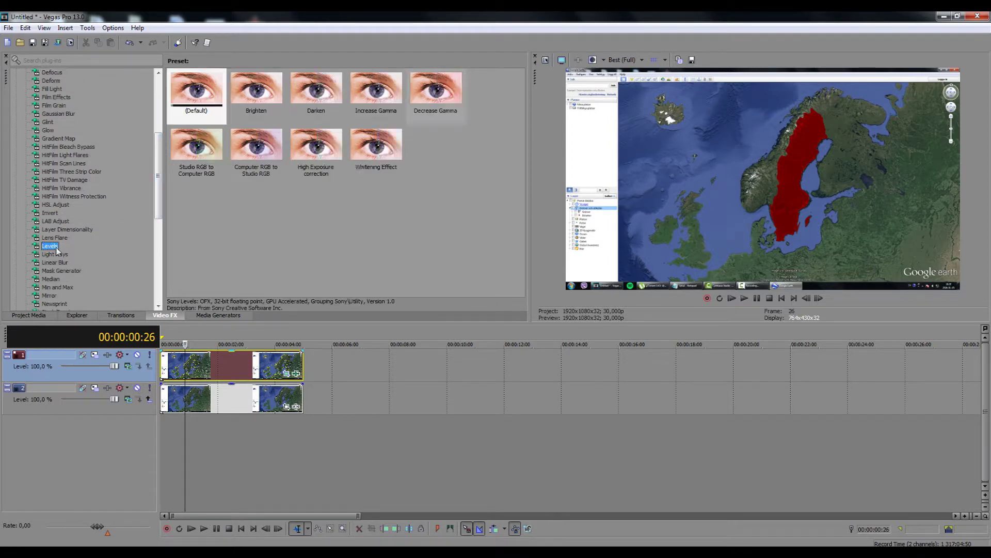
pyautogui.moveTo(59, 246); pyautogui.dragTo(199, 369)
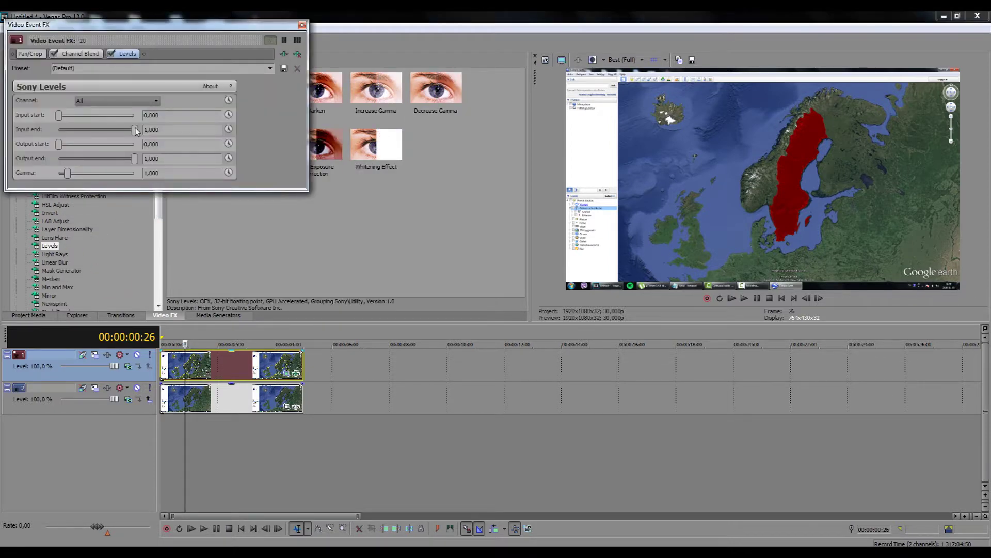
pyautogui.moveTo(129, 131); pyautogui.dragTo(36, 135)
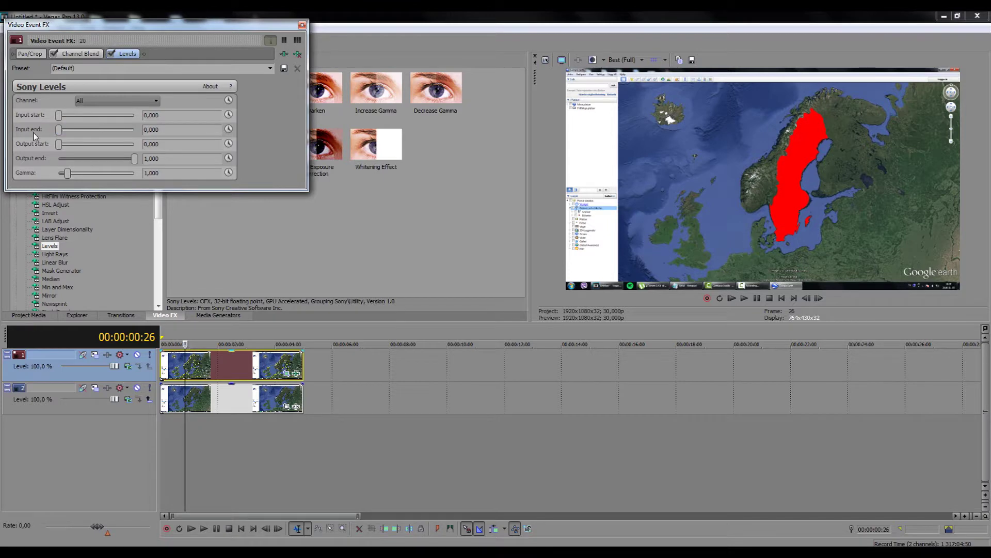
pyautogui.click(302, 26)
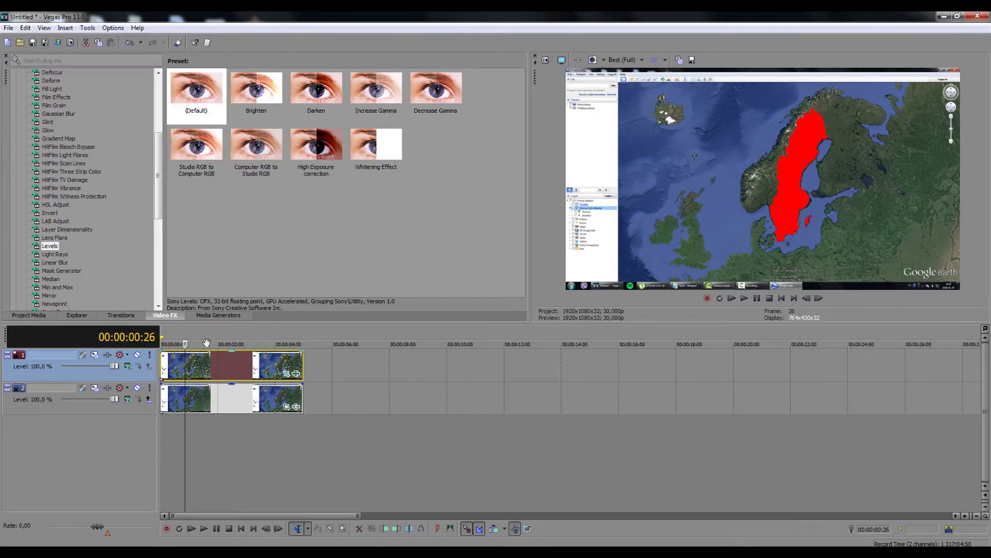
pyautogui.moveTo(225, 353); pyautogui.dragTo(231, 383)
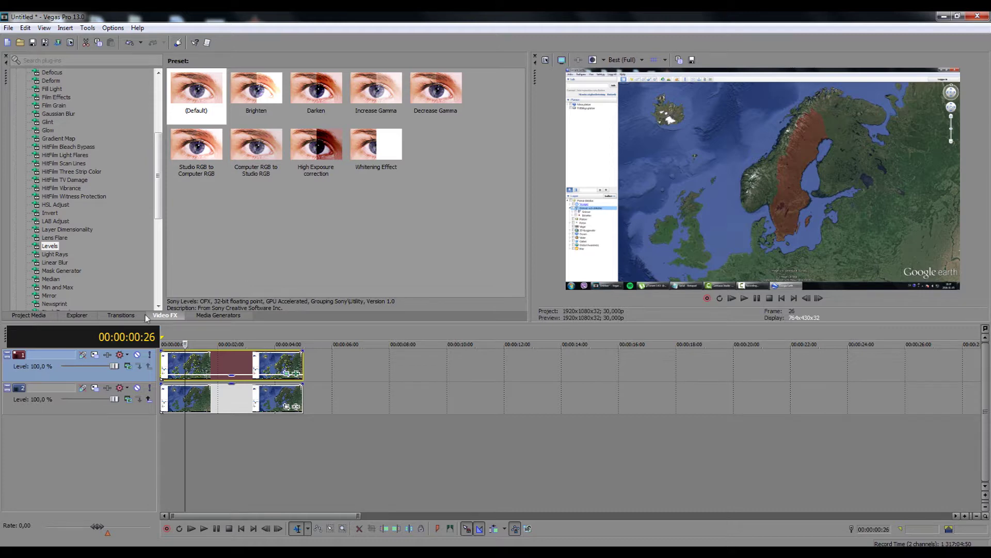
# Step: Apply the Gradient Map effect with the Overexposed preset to the borderless map clip on the lower track
pyautogui.click(113, 188)
pyautogui.press('g')
pyautogui.press('g')
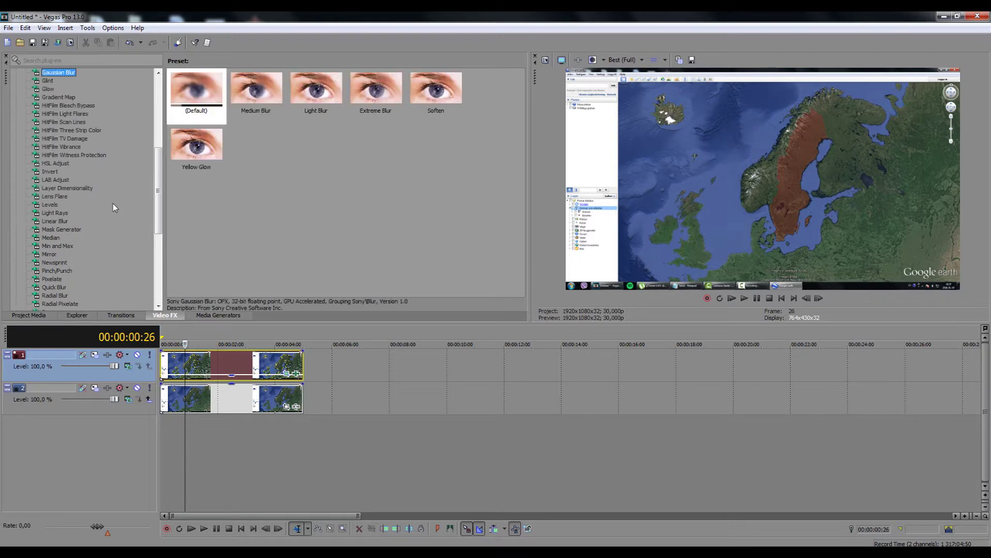
pyautogui.click(68, 98)
pyautogui.click(206, 148)
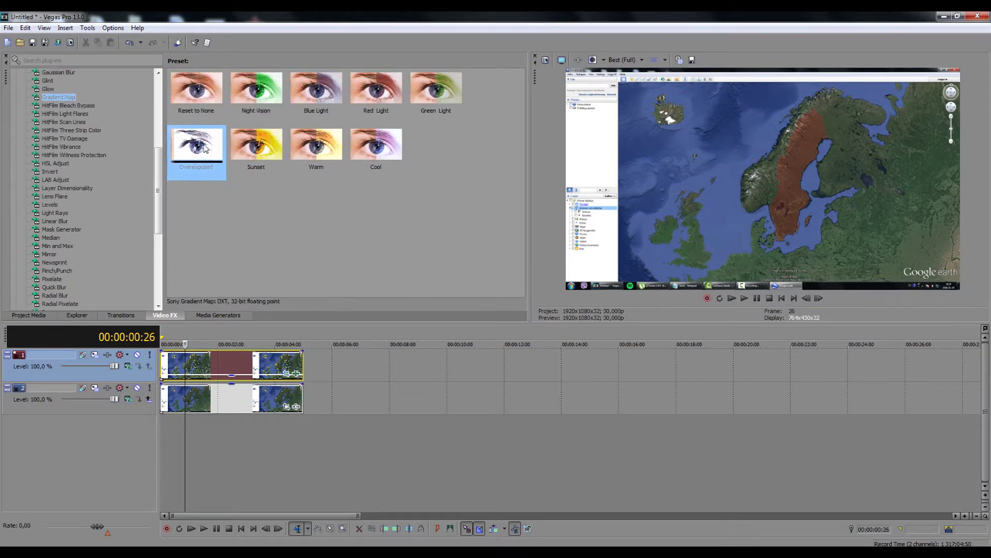
pyautogui.moveTo(206, 148); pyautogui.dragTo(185, 397)
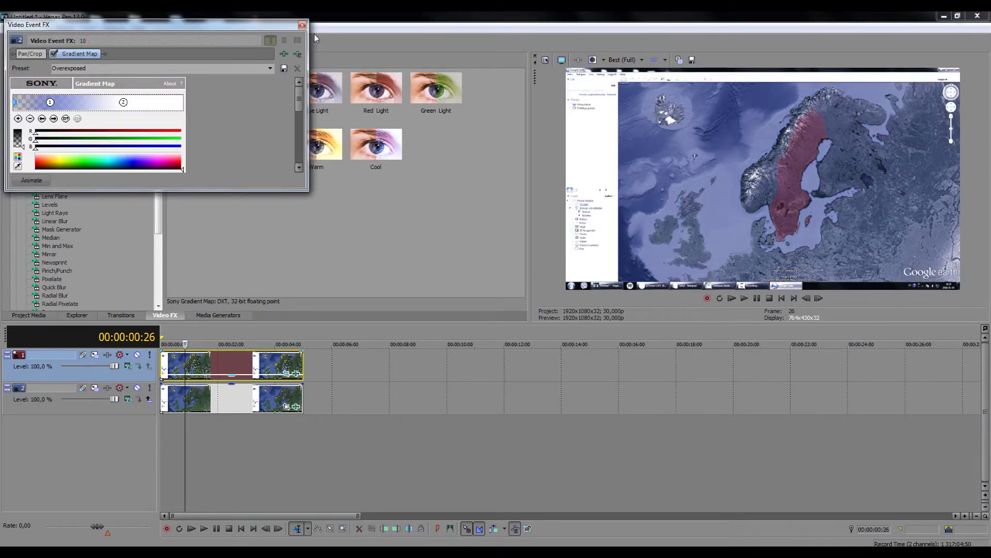
pyautogui.click(302, 25)
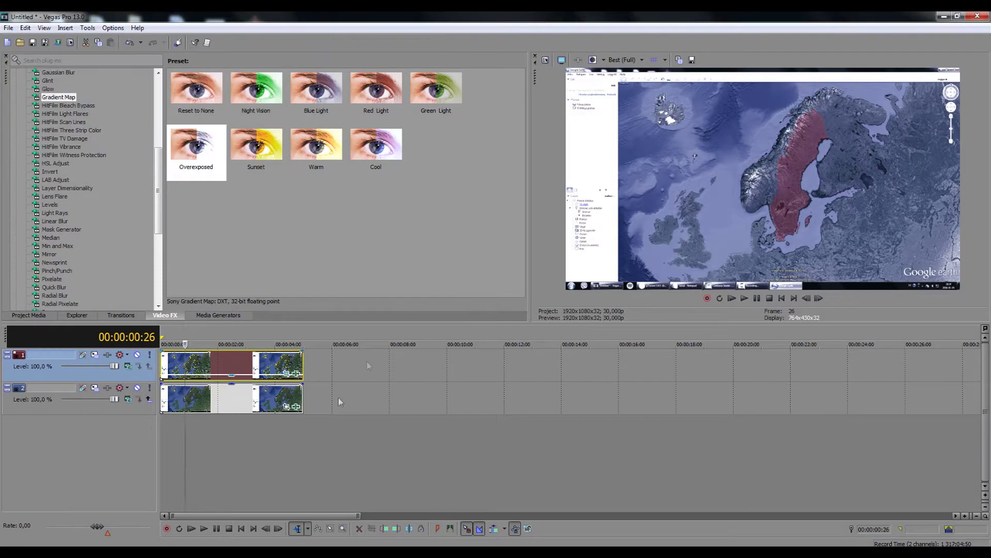
# Step: Crop the lower map clip in Pan/Crop to about 1,371 × 771, centred near X 1,137, Y 507, excluding the Google Earth interface
pyautogui.click(286, 406)
pyautogui.doubleClick(220, 25)
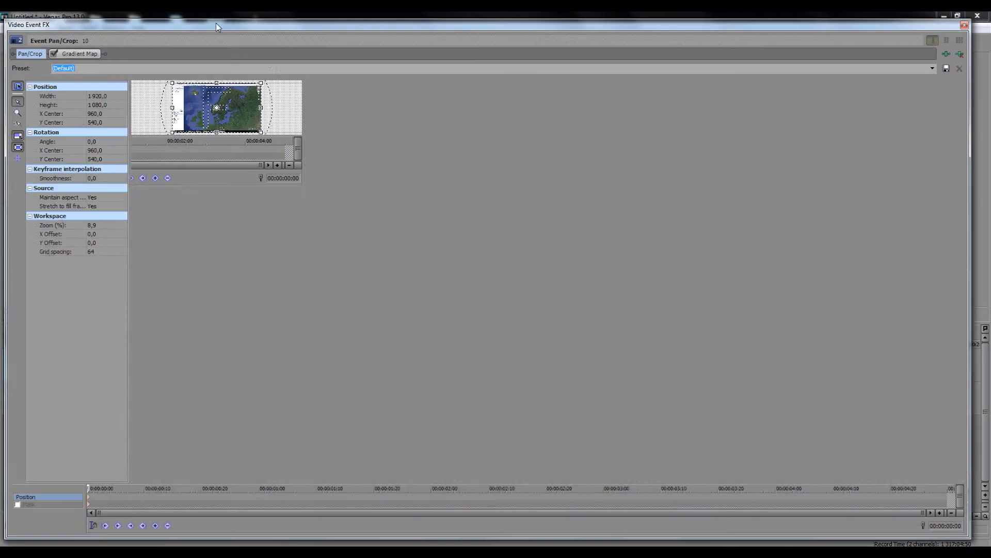
pyautogui.scroll(5, 507, 309)
pyautogui.scroll(5, 526, 332)
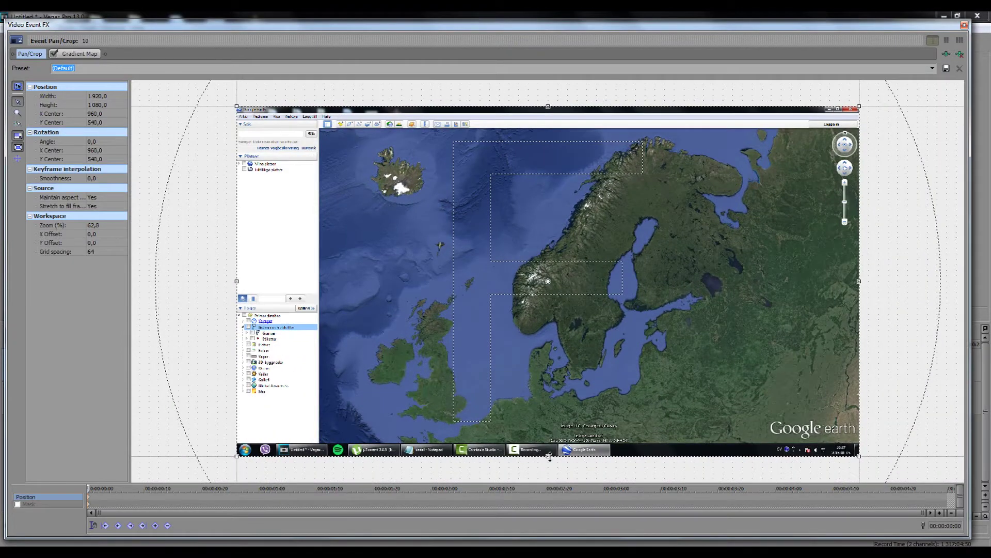
pyautogui.moveTo(549, 457); pyautogui.dragTo(568, 387)
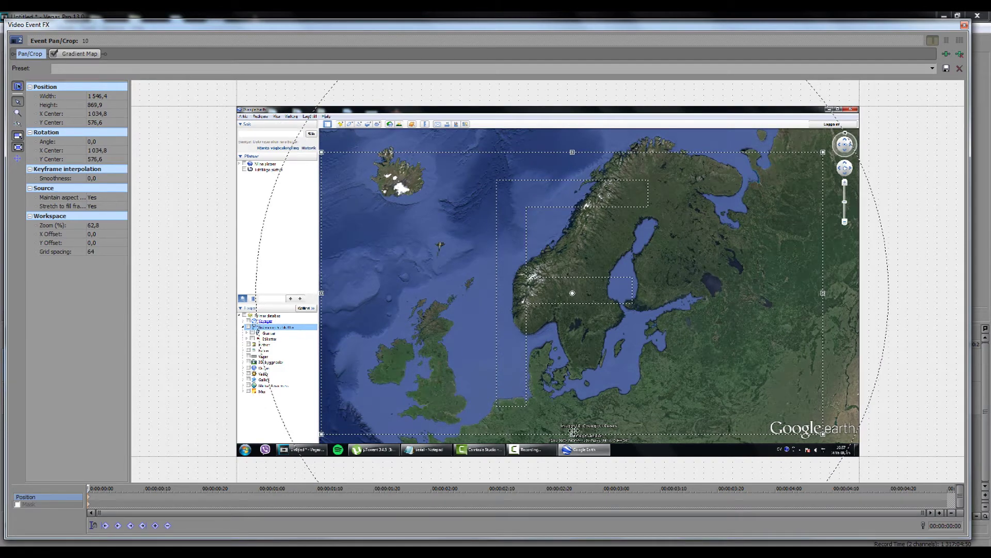
pyautogui.moveTo(572, 433); pyautogui.dragTo(620, 376)
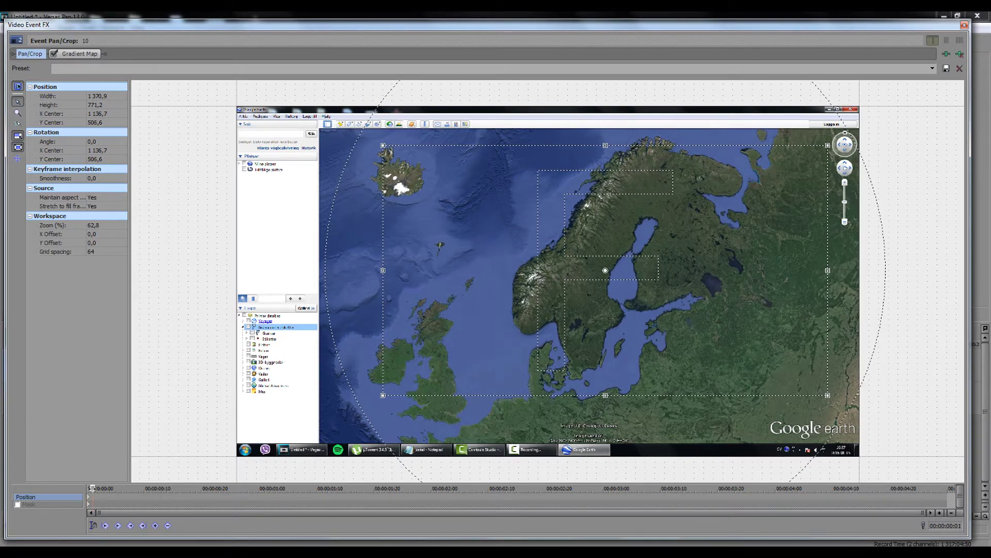
# Step: Add a position keyframe just past two seconds, and shift the starting crop frame to about X center 949, Y center 589
pyautogui.moveTo(220, 482); pyautogui.dragTo(419, 488)
pyautogui.moveTo(519, 491); pyautogui.dragTo(487, 492)
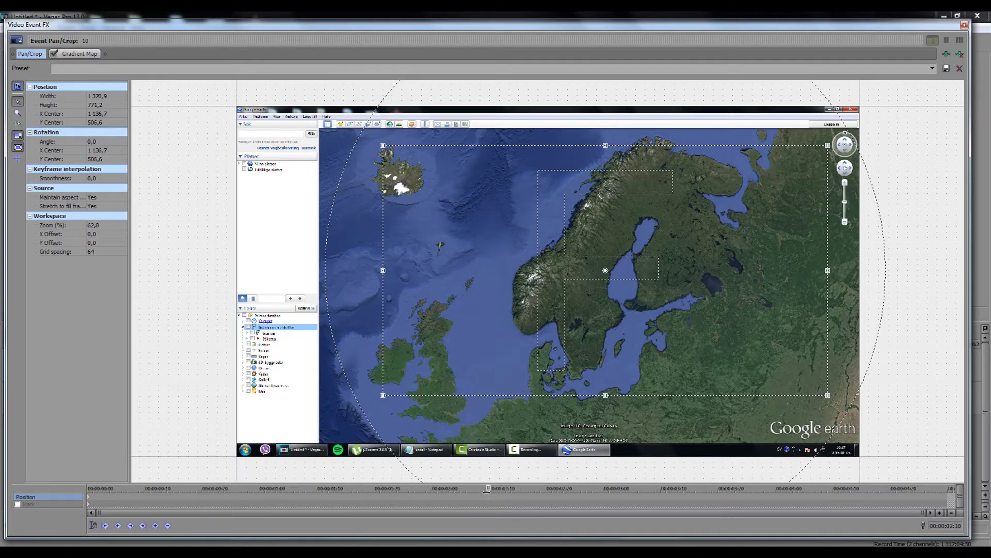
pyautogui.click(155, 525)
pyautogui.moveTo(542, 237); pyautogui.dragTo(482, 264)
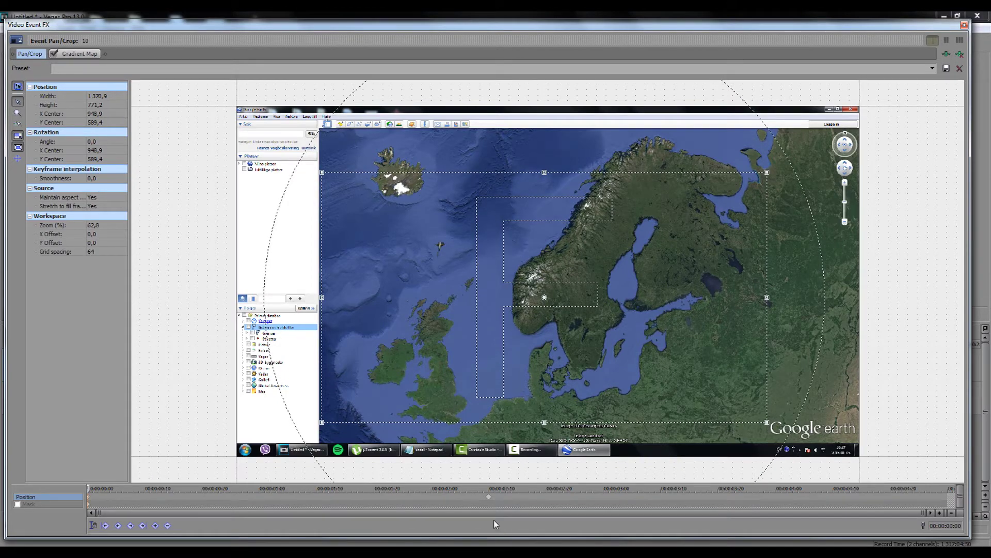
# Step: Set the position keyframe interpolation to Smooth, copy the pan keyframes, and close the lower clip's Pan/Crop editor
pyautogui.rightClick(489, 501)
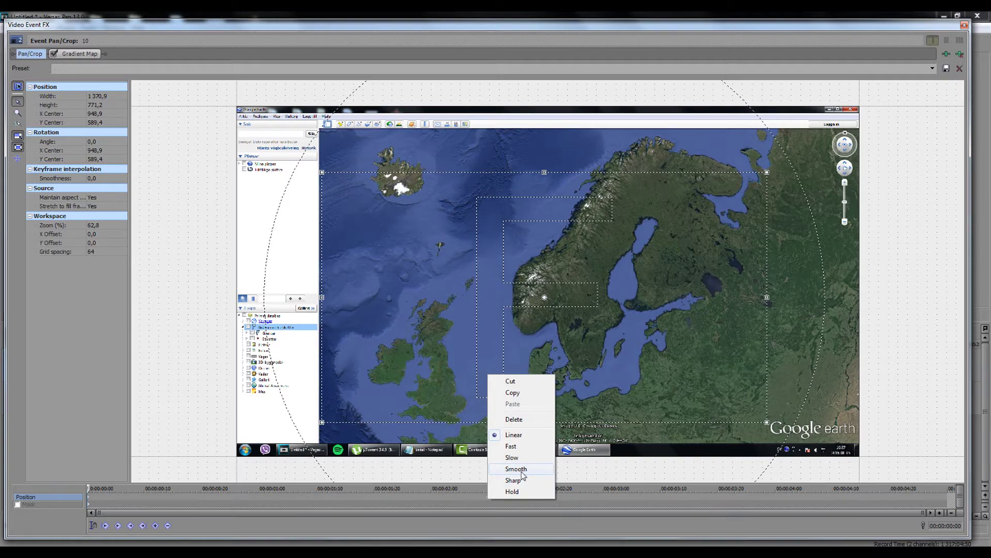
pyautogui.click(516, 470)
pyautogui.rightClick(489, 497)
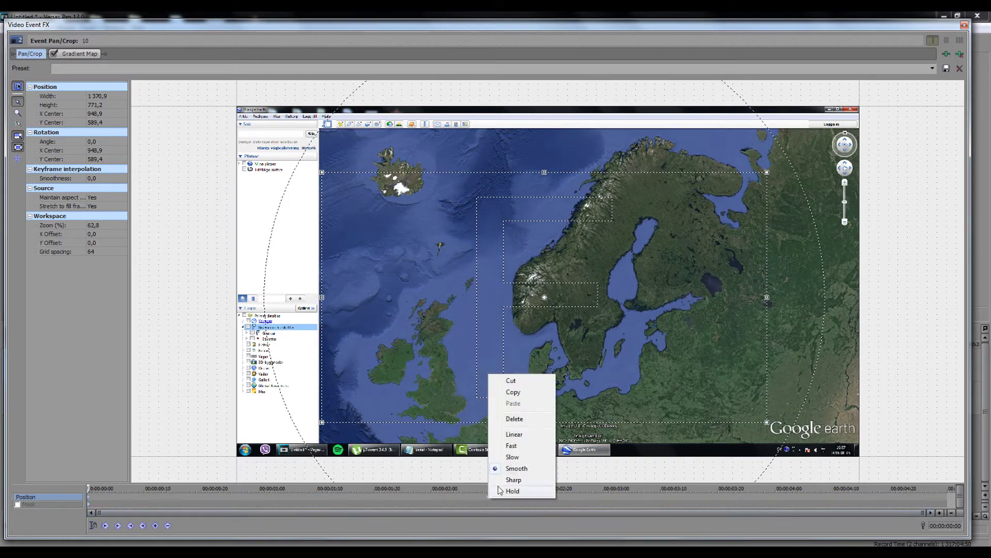
pyautogui.click(514, 392)
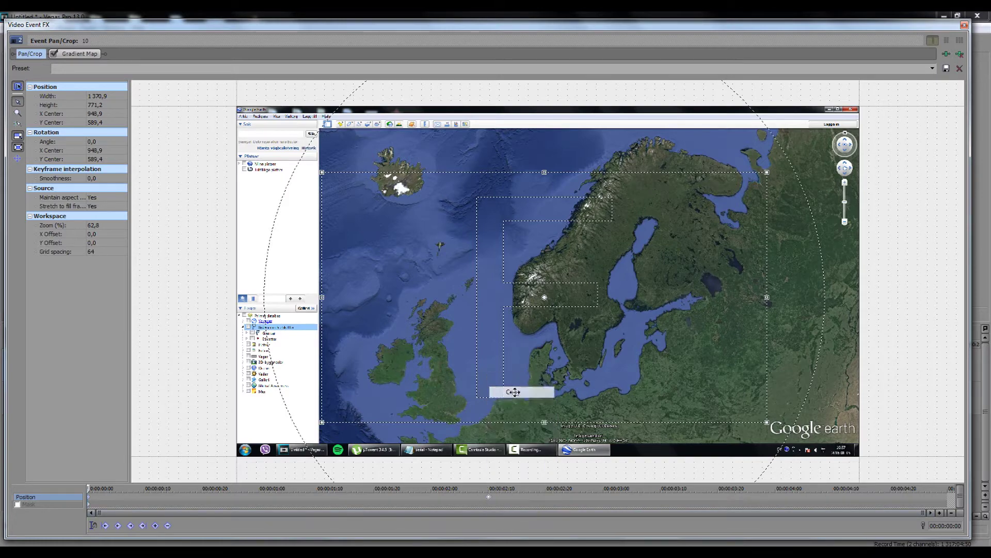
pyautogui.click(964, 25)
# Step: Paste the copied pan keyframes at the start of the Sweden clip's Position track in its Pan/Crop editor
pyautogui.click(289, 373)
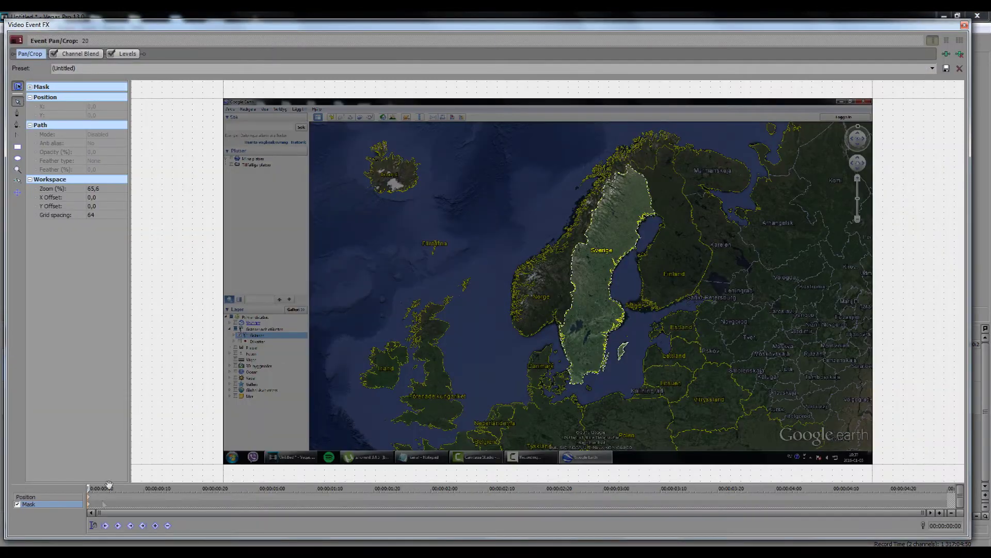
pyautogui.click(90, 498)
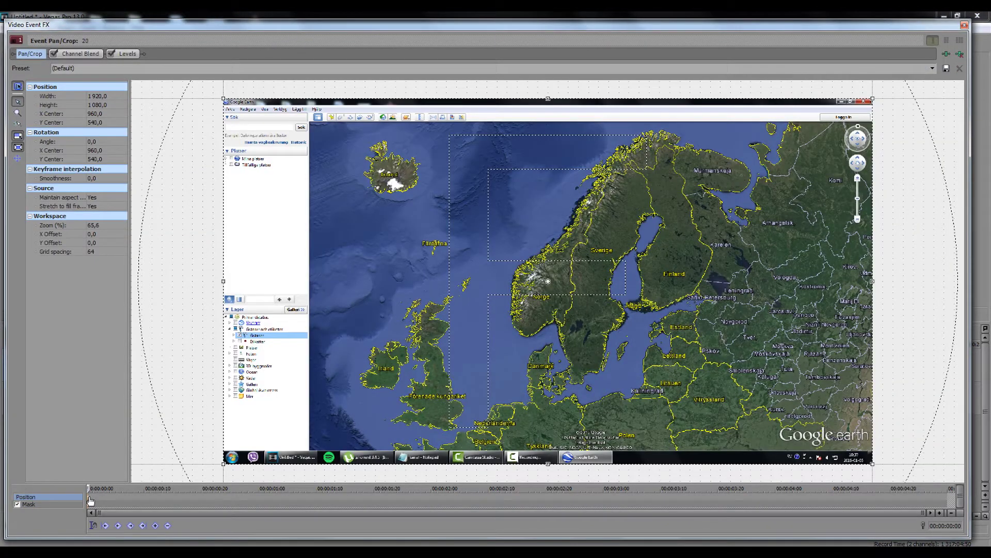
pyautogui.rightClick(90, 500)
pyautogui.click(124, 404)
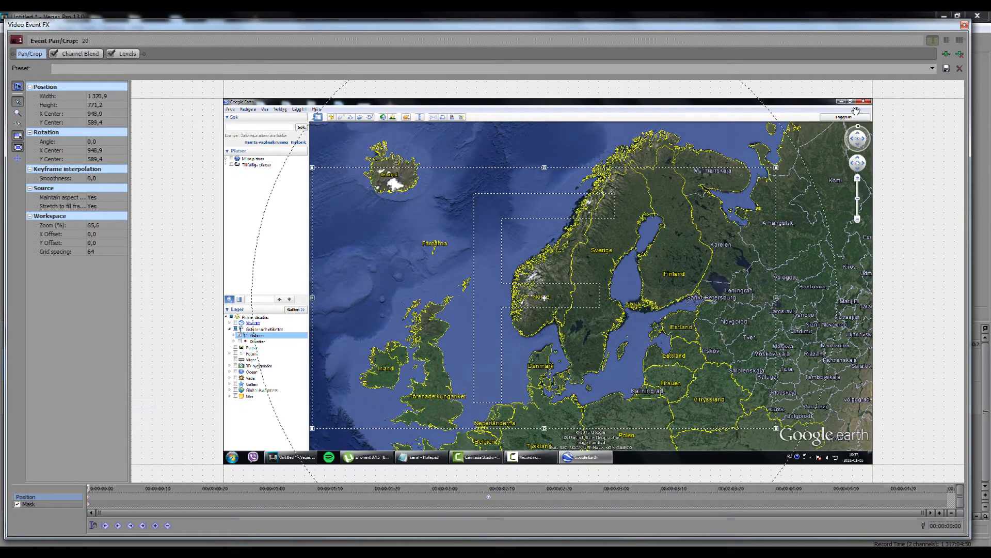
pyautogui.click(964, 25)
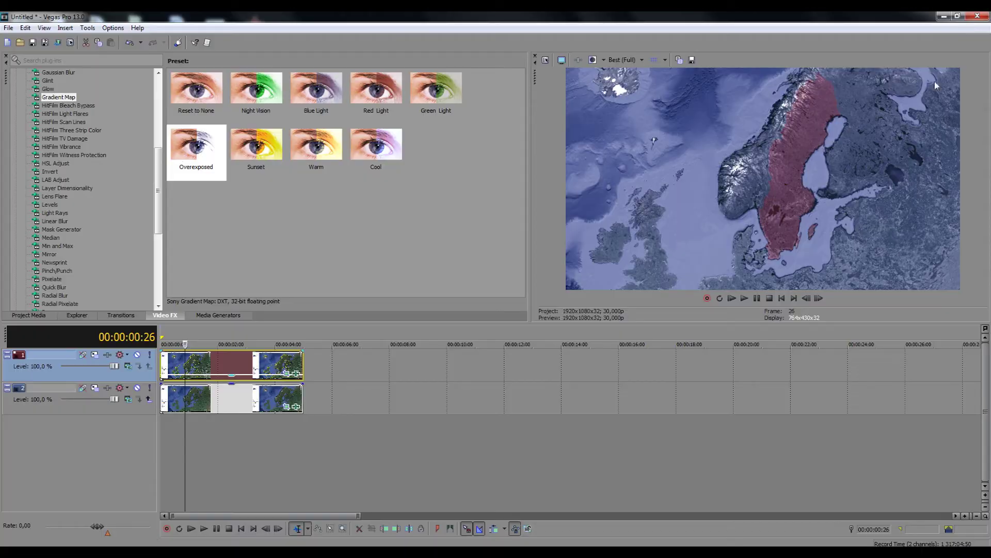
# Step: Play the timeline from the start to check the map's panning movement
pyautogui.click(781, 298)
pyautogui.press('space')
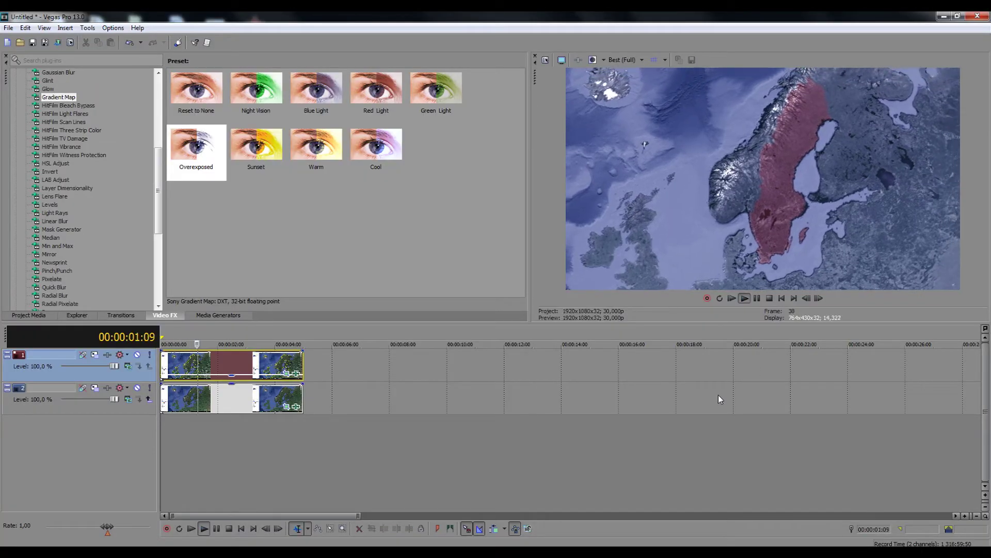
pyautogui.press('Return')
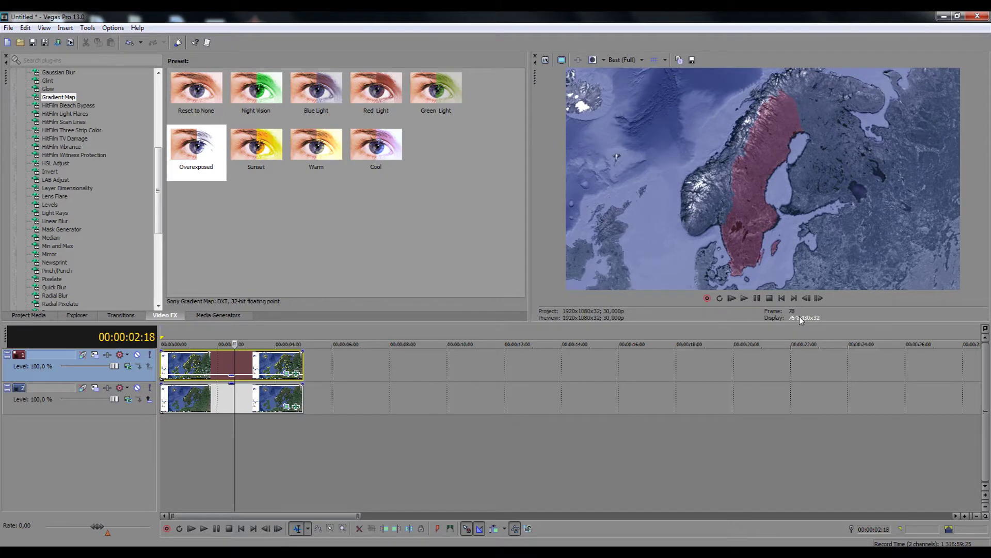
pyautogui.click(782, 301)
pyautogui.press('space')
pyautogui.press('Return')
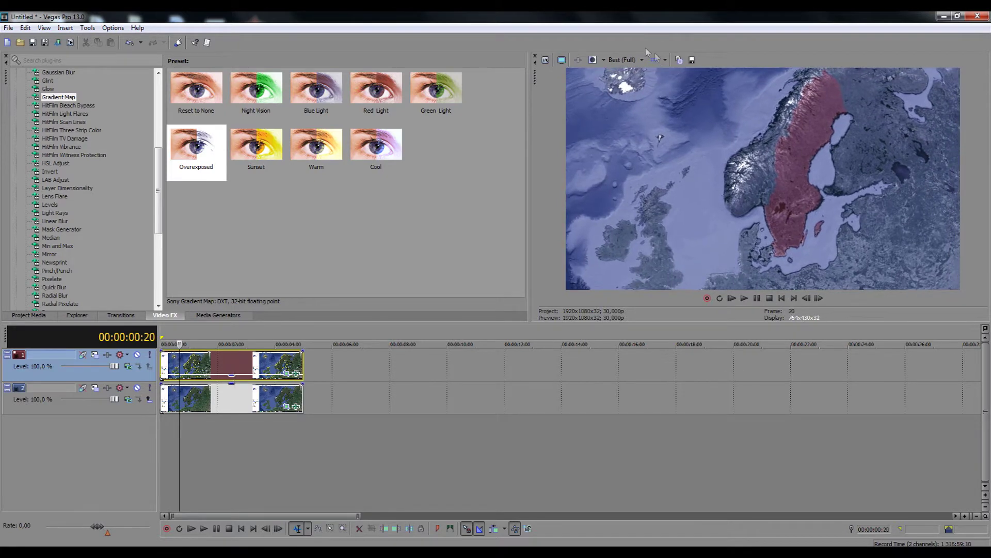
# Step: Change the video preview quality to Preview (Auto) and replay the pan from the start
pyautogui.click(634, 61)
pyautogui.moveTo(641, 86)
pyautogui.click(682, 87)
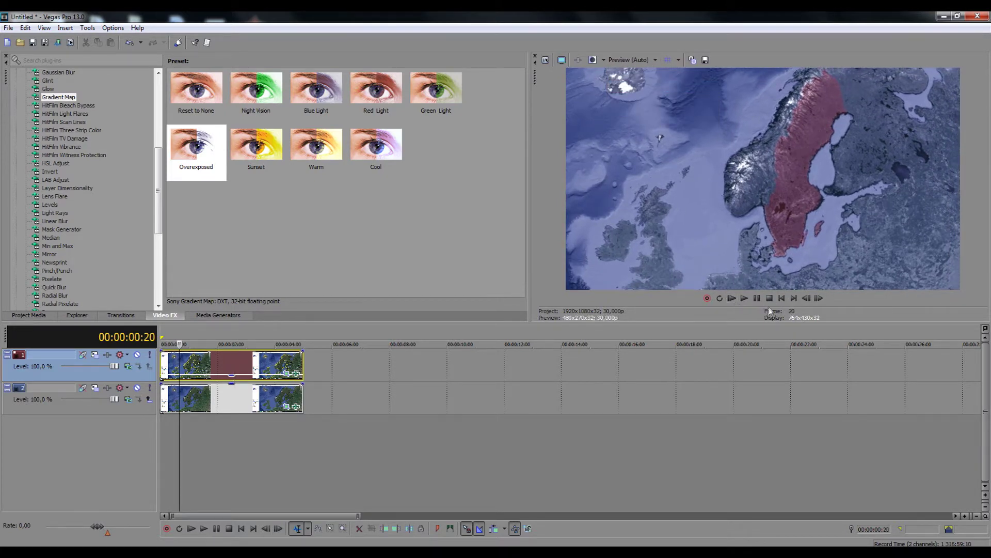
pyautogui.click(781, 300)
pyautogui.press('space')
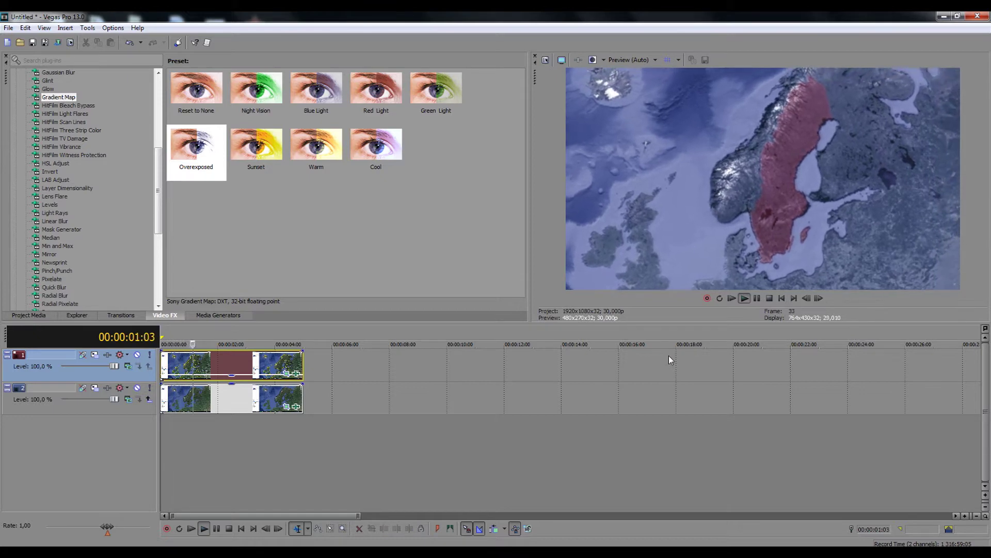
pyautogui.press('Return')
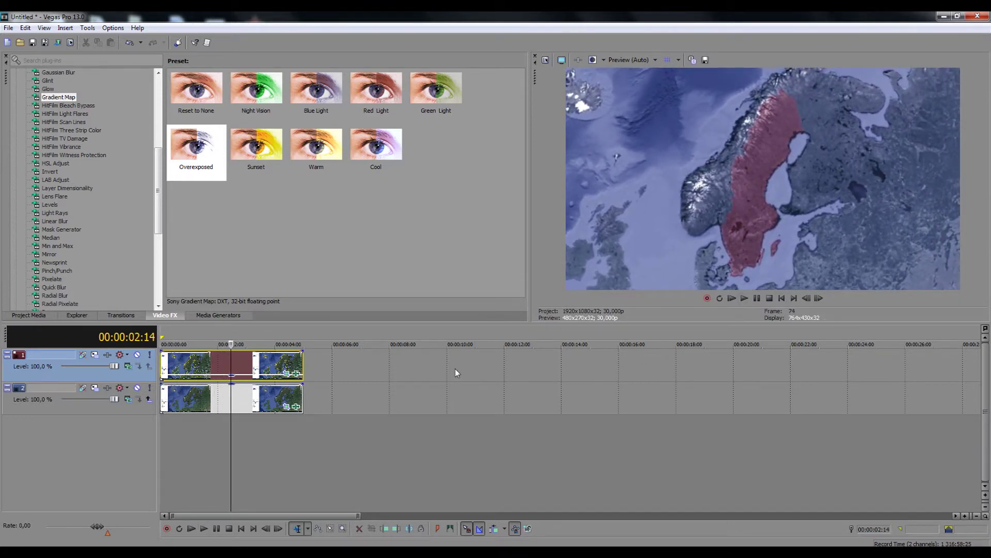
# Step: Place the playhead at 00:00:01:04 and insert a composite level envelope on the upper track
pyautogui.click(194, 360)
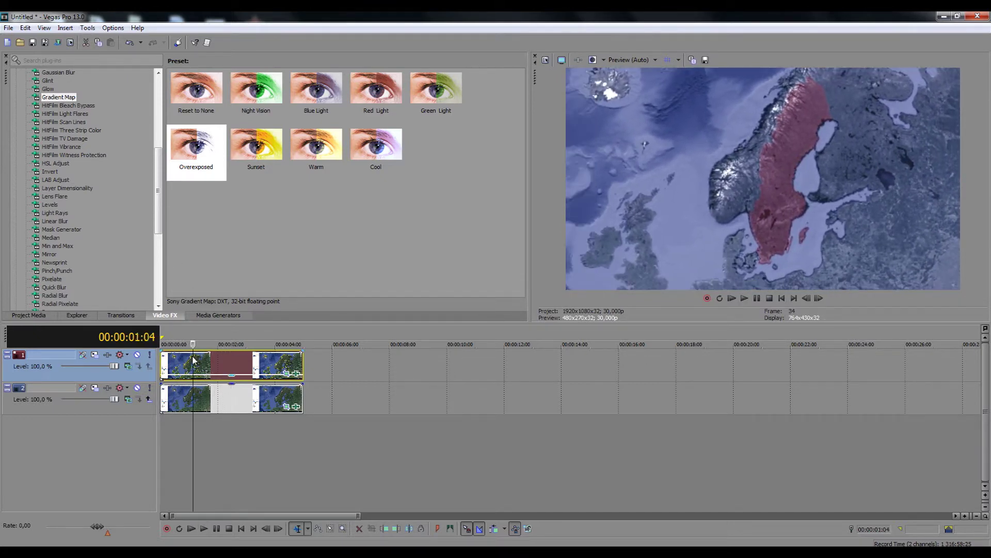
pyautogui.click(65, 28)
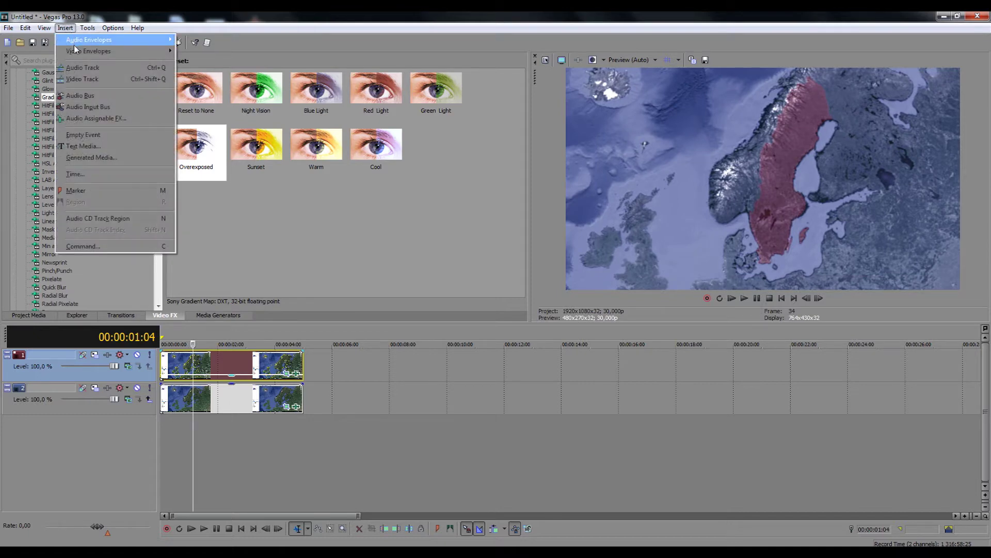
pyautogui.moveTo(129, 52)
pyautogui.click(191, 63)
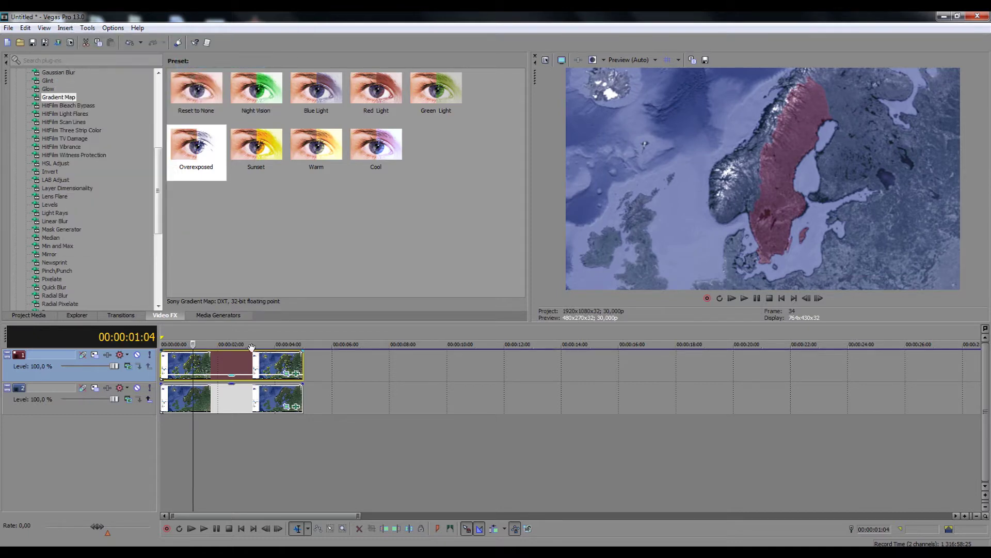
# Step: Add envelope points from 00:00:01:04 and drop the level before them so the Sweden highlight fades in, and preview the fade
pyautogui.rightClick(195, 351)
pyautogui.click(201, 357)
pyautogui.rightClick(213, 347)
pyautogui.rightClick(208, 352)
pyautogui.click(213, 358)
pyautogui.moveTo(193, 351); pyautogui.dragTo(208, 365)
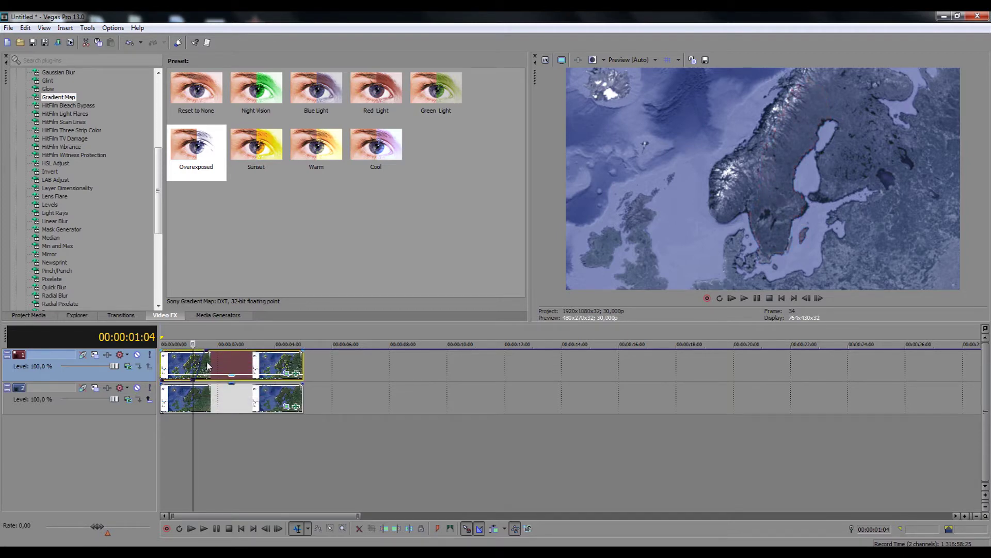
pyautogui.press('space')
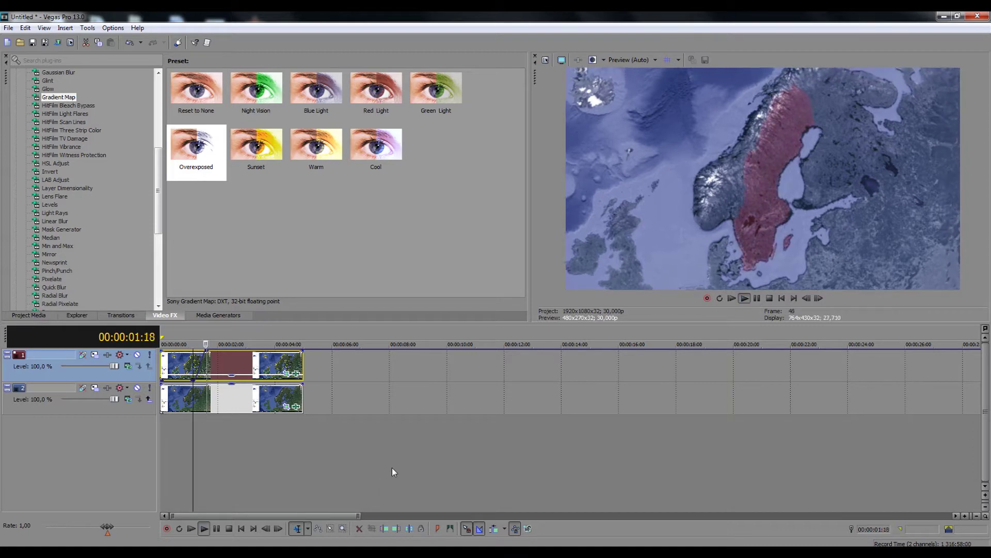
# Step: Lengthen the Sweden highlight's fade-in by moving its 100 % composite level point to 00:00:01:27 on the upper track
pyautogui.click(783, 298)
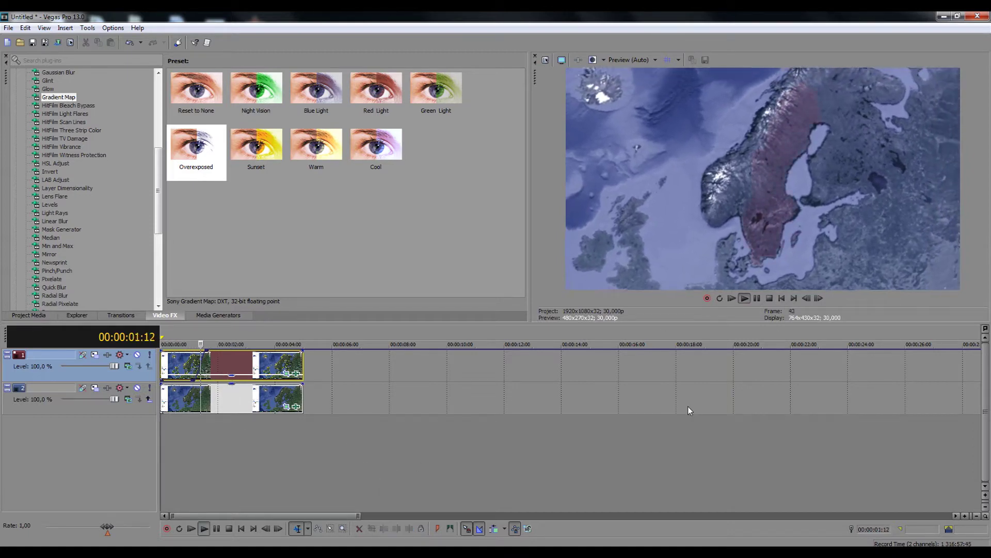
pyautogui.press('Return')
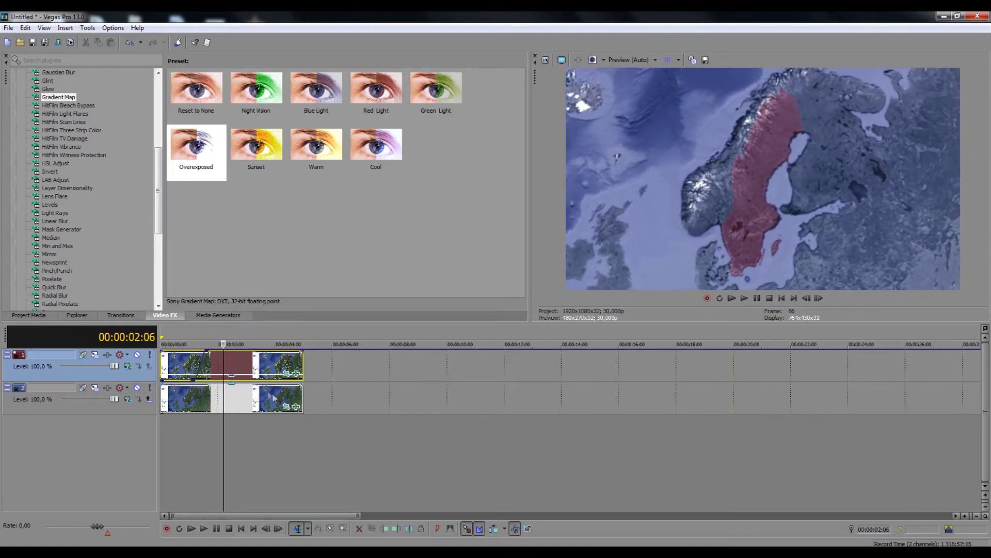
pyautogui.scroll(3, 266, 391)
pyautogui.moveTo(287, 351); pyautogui.dragTo(309, 350)
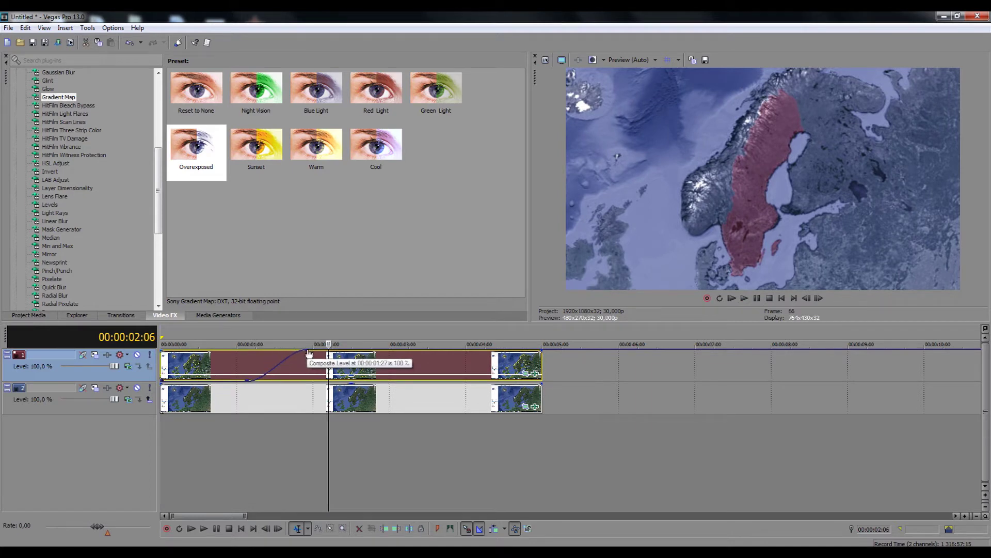
# Step: Replay the timeline from the start to check the lengthened fade-in of the Sweden highlight
pyautogui.click(781, 299)
pyautogui.press('space')
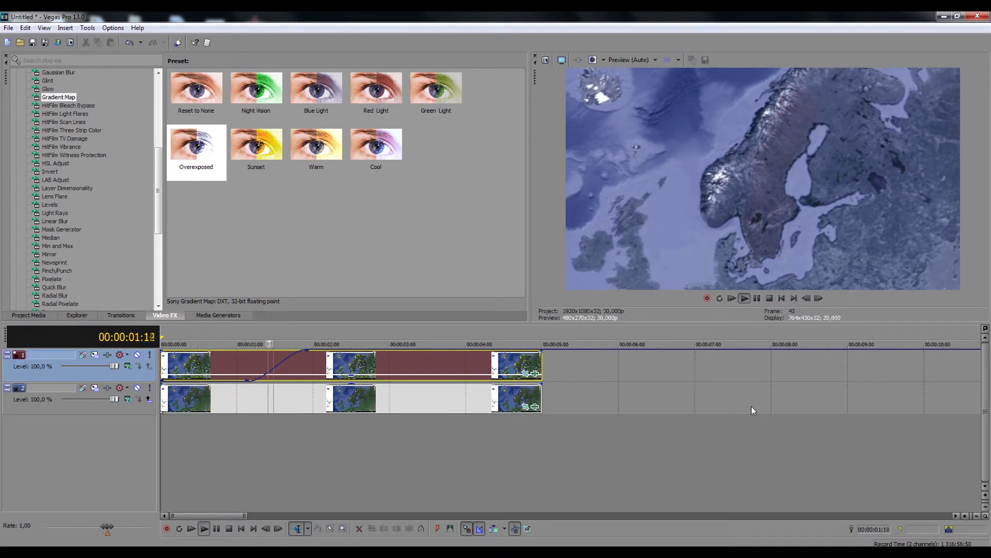
pyautogui.click(525, 460)
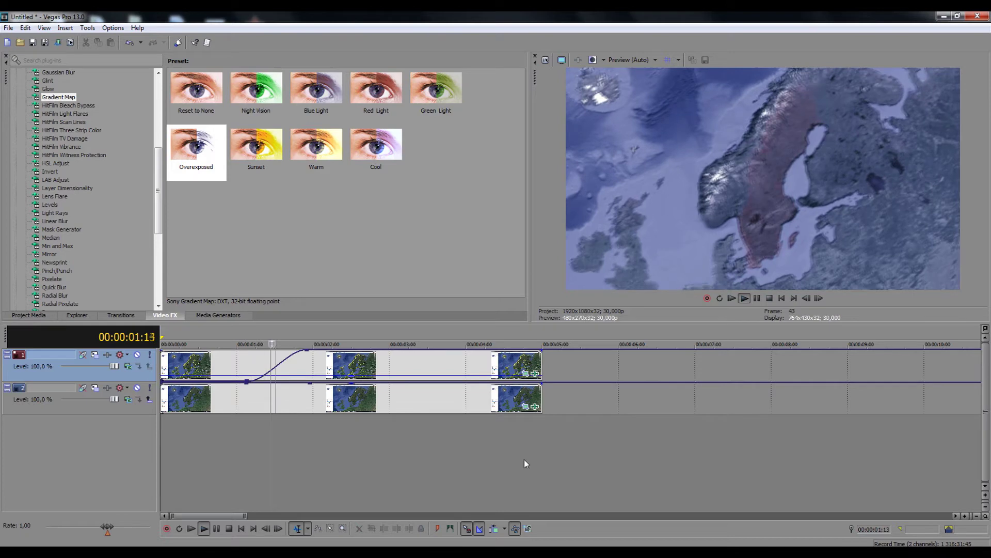
pyautogui.press('Return')
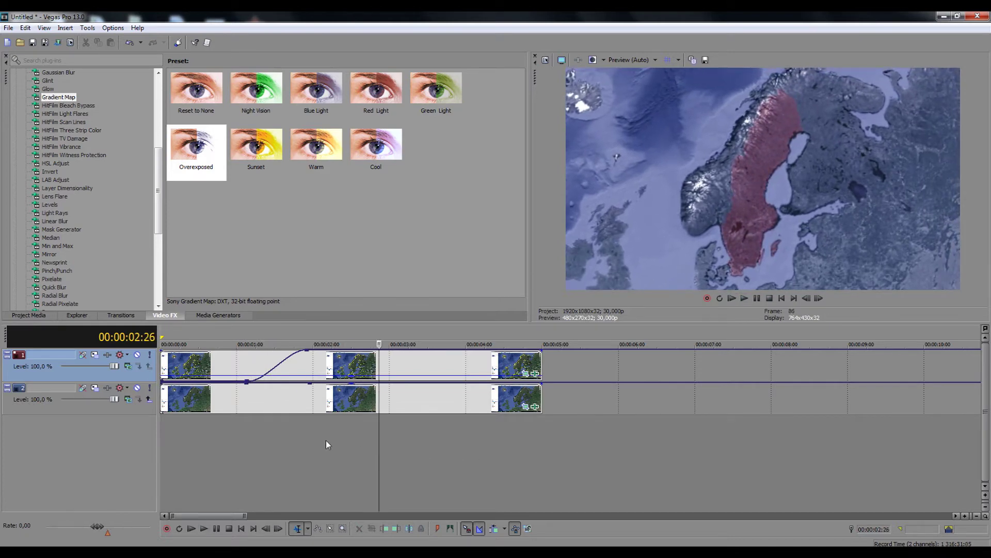
# Step: Insert a new video track above the map tracks and add a (Legacy) Text event at its start
pyautogui.rightClick(326, 442)
pyautogui.click(354, 467)
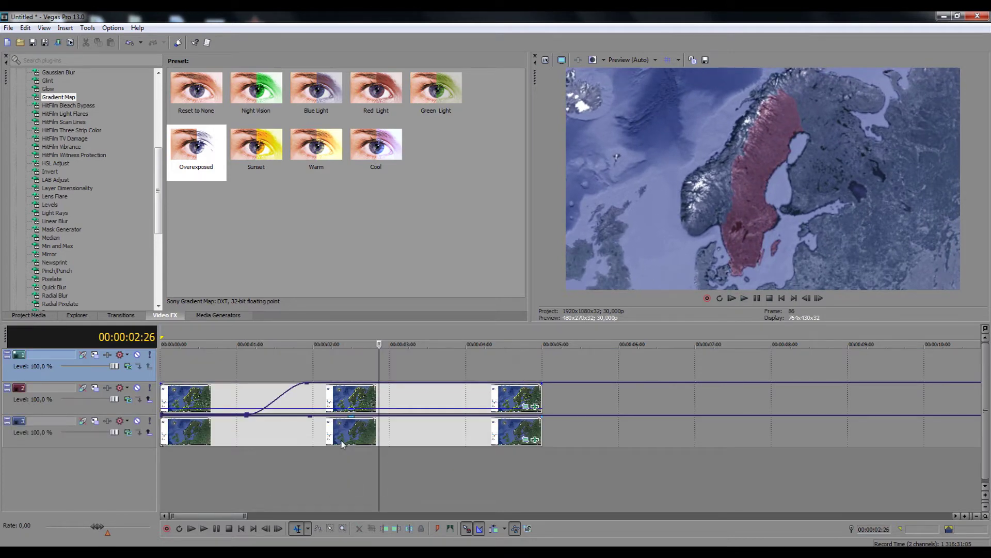
pyautogui.click(228, 316)
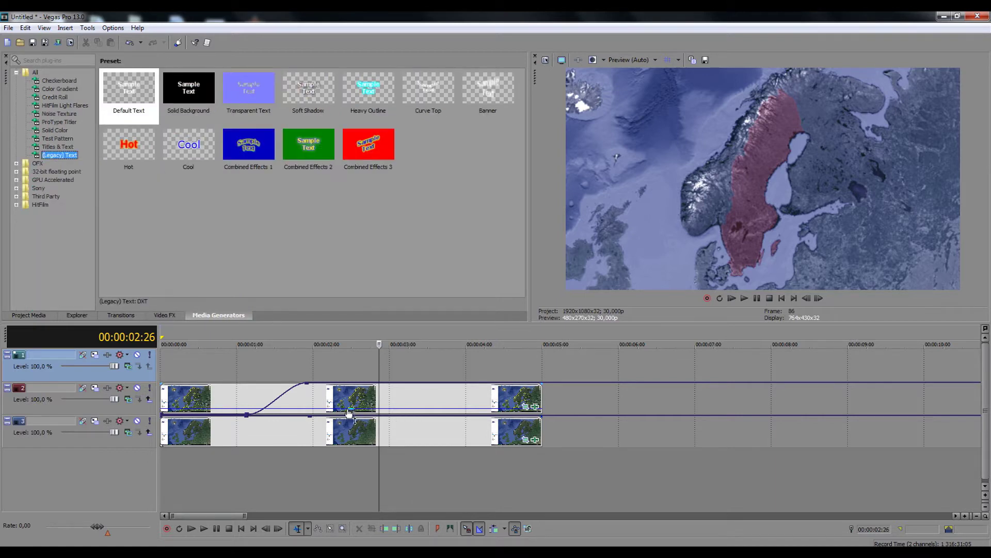
pyautogui.moveTo(350, 412); pyautogui.dragTo(351, 411)
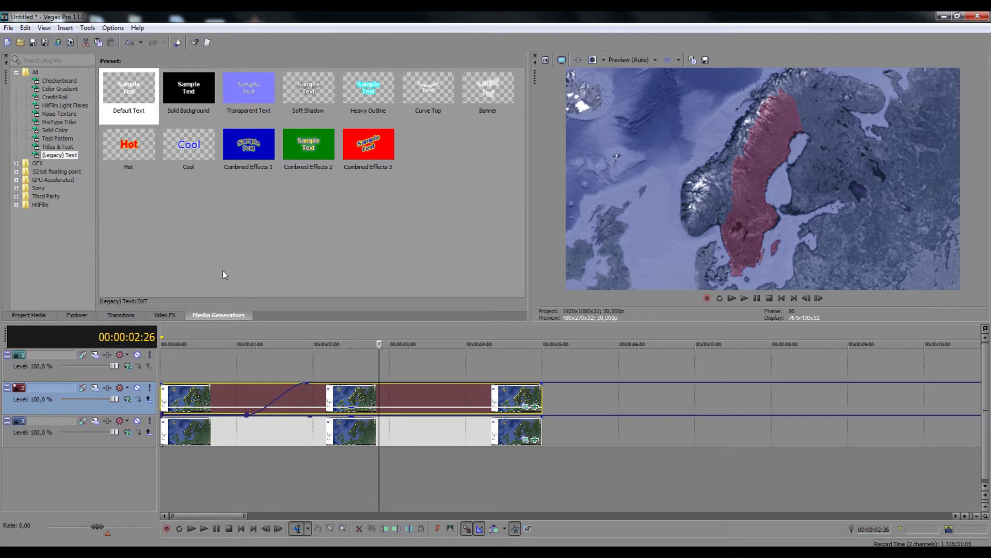
pyautogui.moveTo(59, 156); pyautogui.dragTo(162, 364)
# Step: Set the text to SWEDEN in TitilliumText22L Xb at size 28, with bold turned off
pyautogui.hotkey('ctrl', 'a')
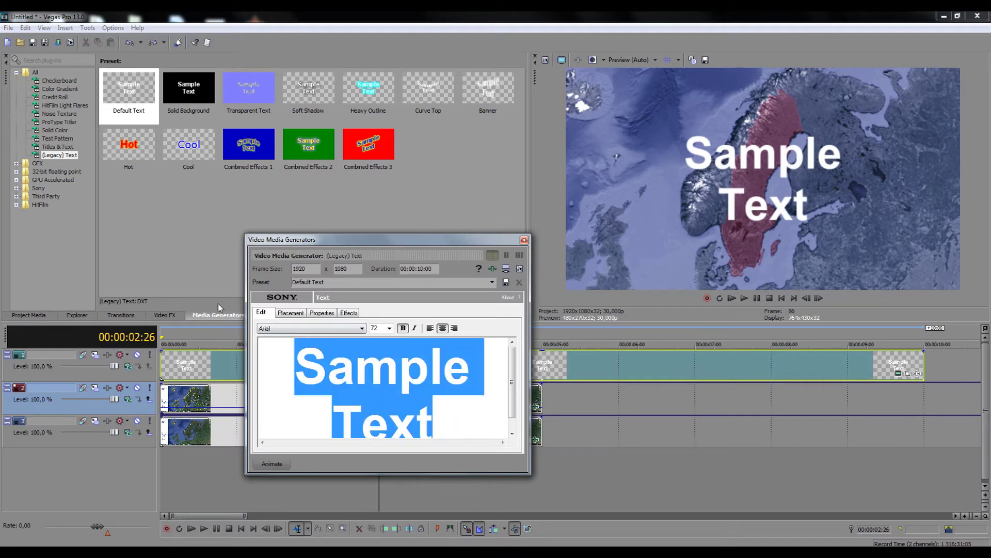
pyautogui.write('SWEDEN')
pyautogui.hotkey('ctrl', 'a')
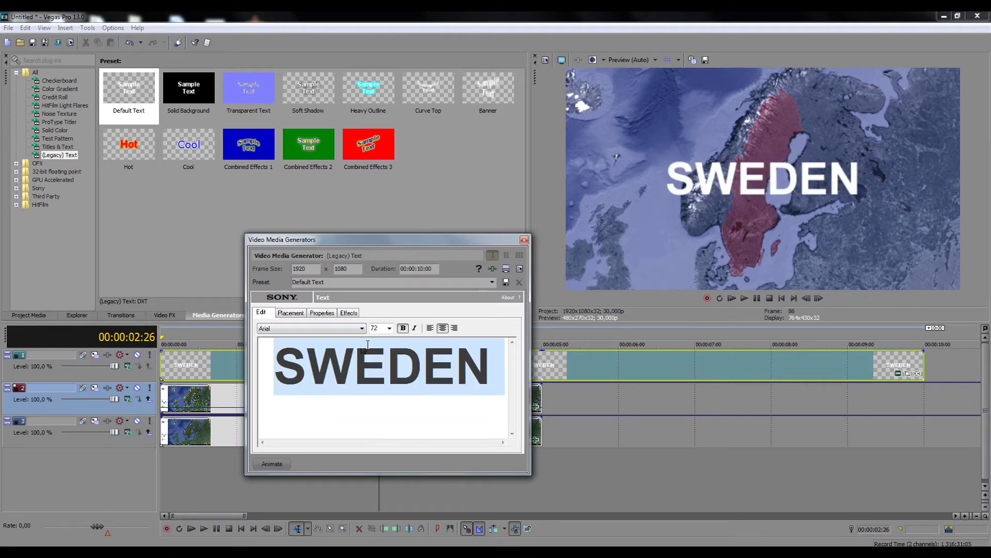
pyautogui.click(346, 330)
pyautogui.write('tittr')
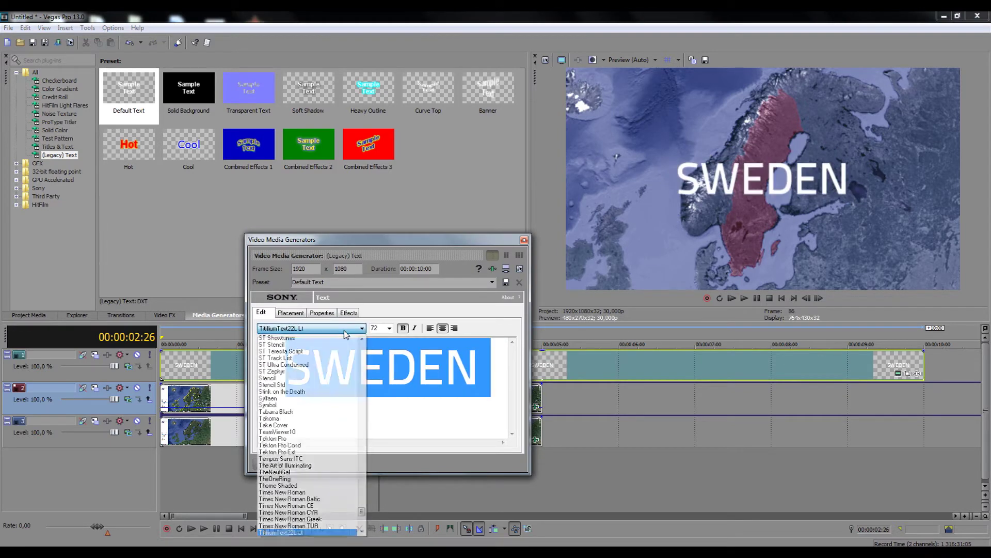
pyautogui.press('Return')
pyautogui.scroll(2, 345, 334)
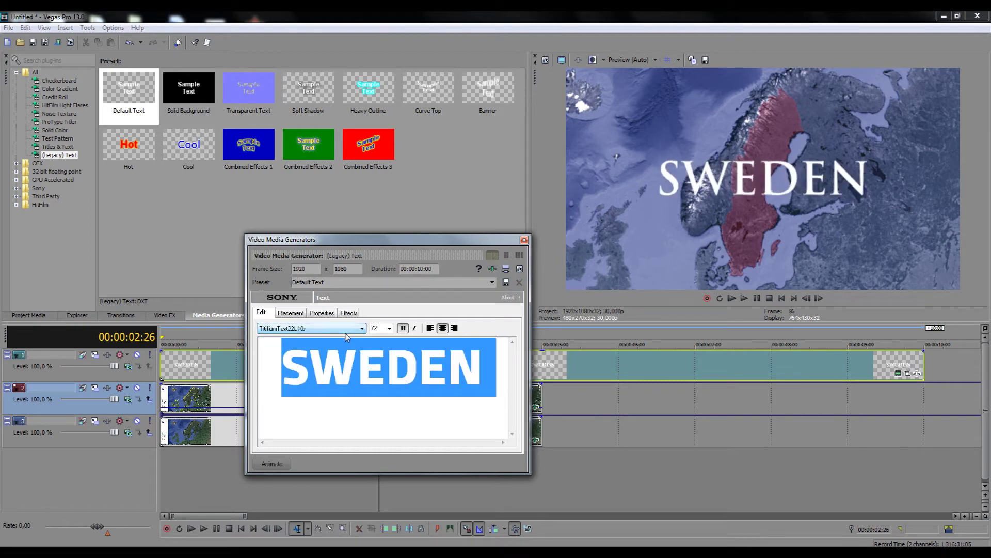
pyautogui.scroll(1, 345, 334)
pyautogui.scroll(-1, 346, 334)
pyautogui.click(403, 328)
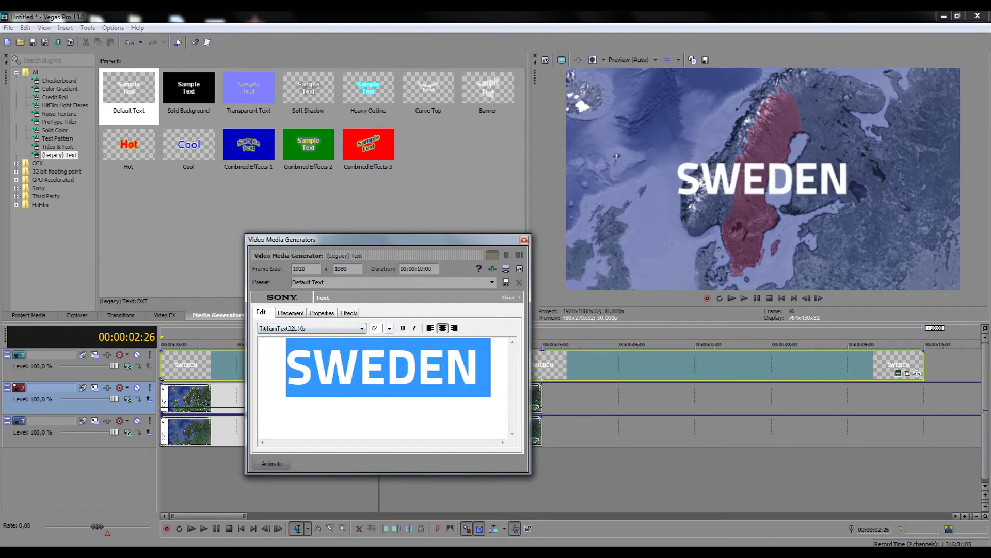
pyautogui.press('Down')
pyautogui.press('Down')
pyautogui.press('Down')
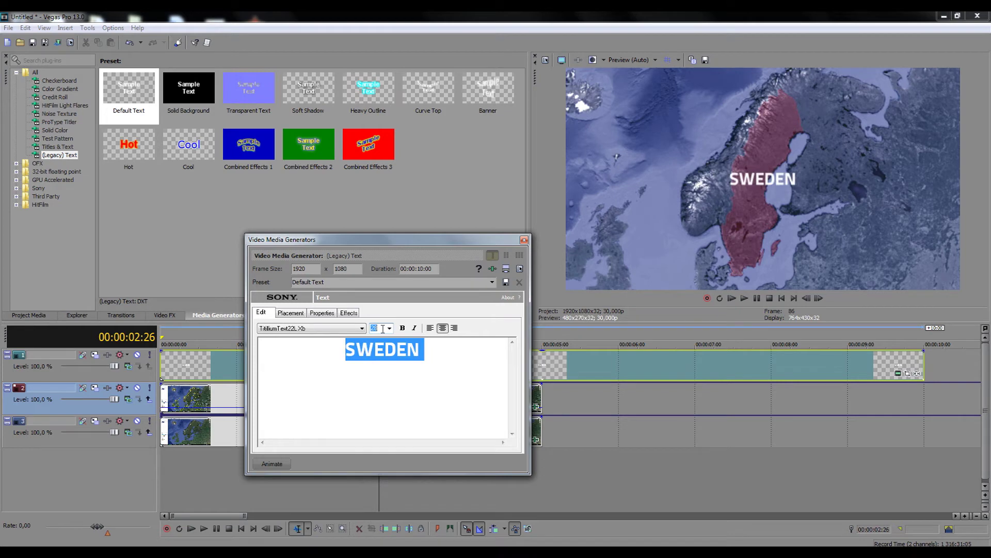
# Step: Place the SWEDEN text at X 0.071, Y -0.150 over the country and trim its event to end with the map clips
pyautogui.click(291, 314)
pyautogui.moveTo(330, 395); pyautogui.dragTo(335, 392)
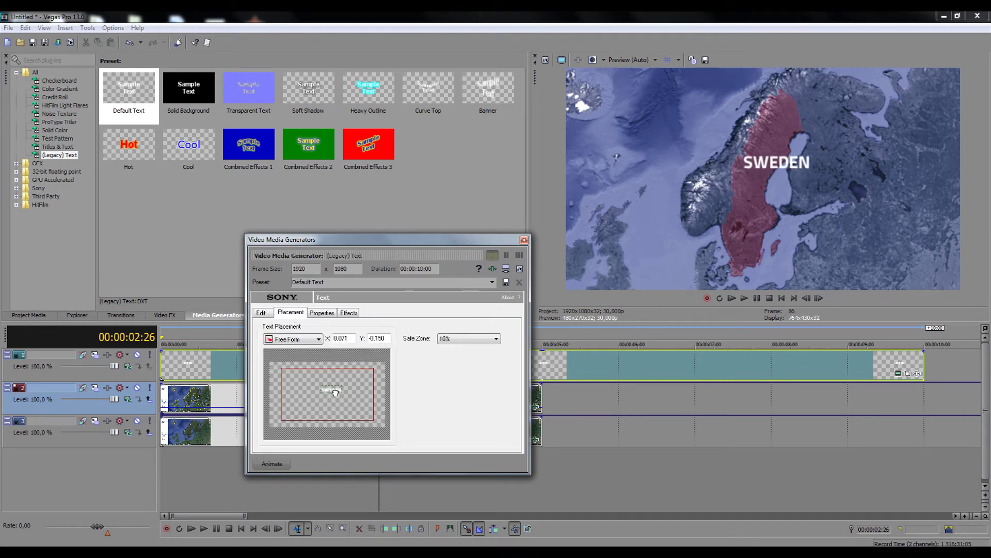
pyautogui.click(524, 240)
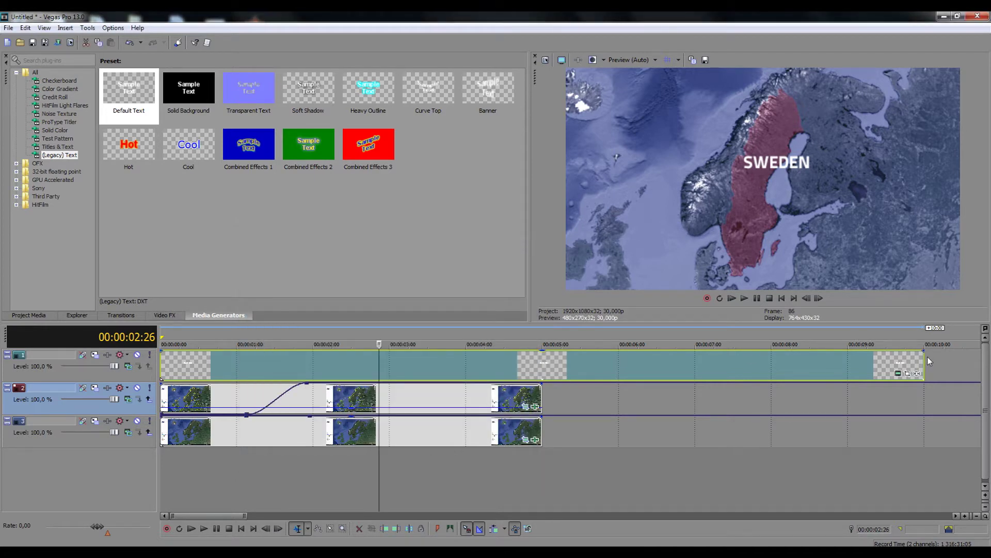
pyautogui.moveTo(922, 358); pyautogui.dragTo(541, 361)
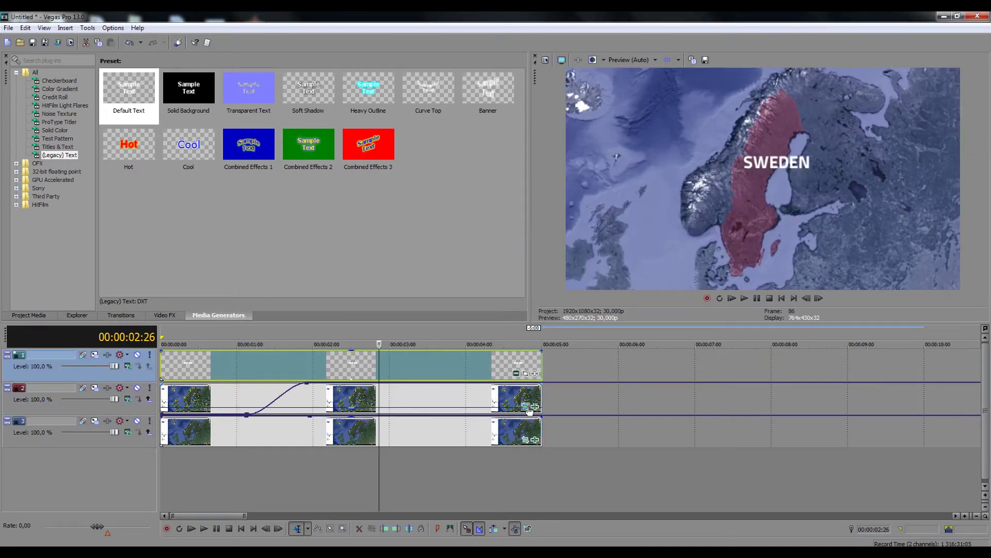
# Step: Reopen the SWEDEN event's generated text and reduce its font size
pyautogui.click(525, 373)
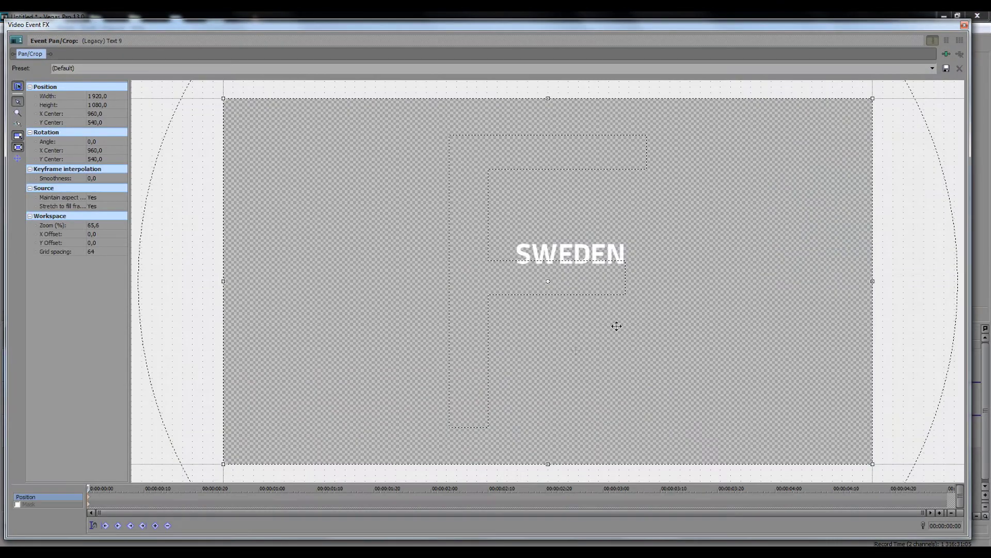
pyautogui.click(964, 26)
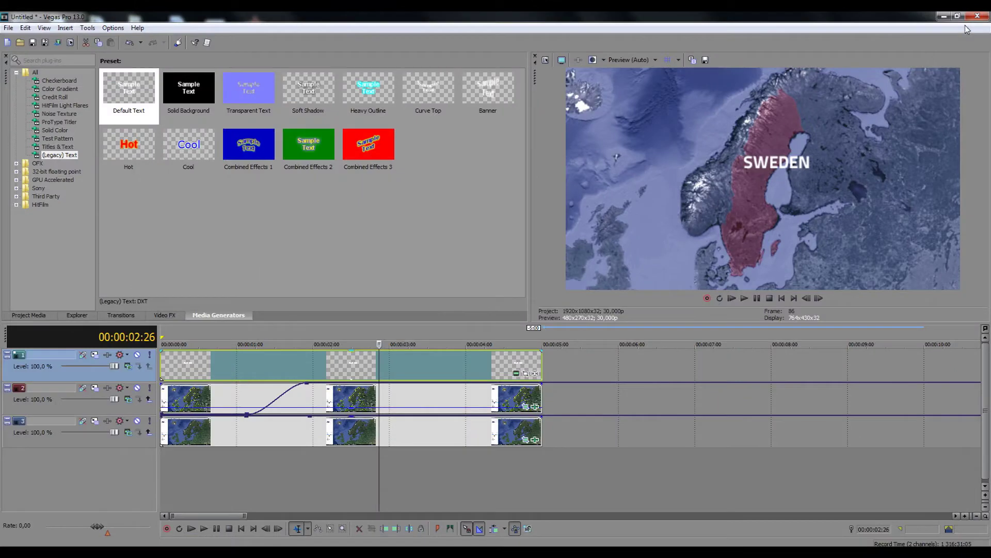
pyautogui.click(517, 374)
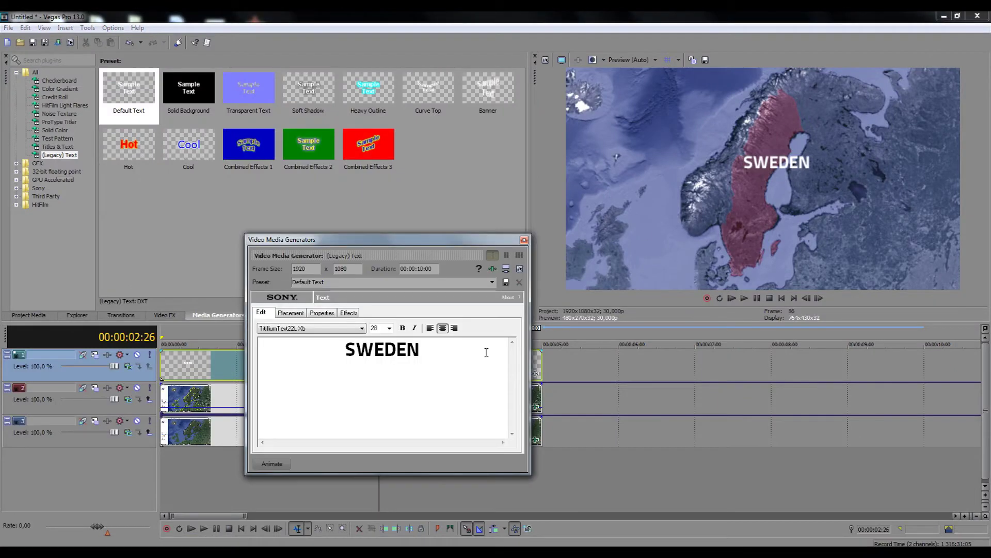
pyautogui.doubleClick(421, 353)
pyautogui.click(378, 331)
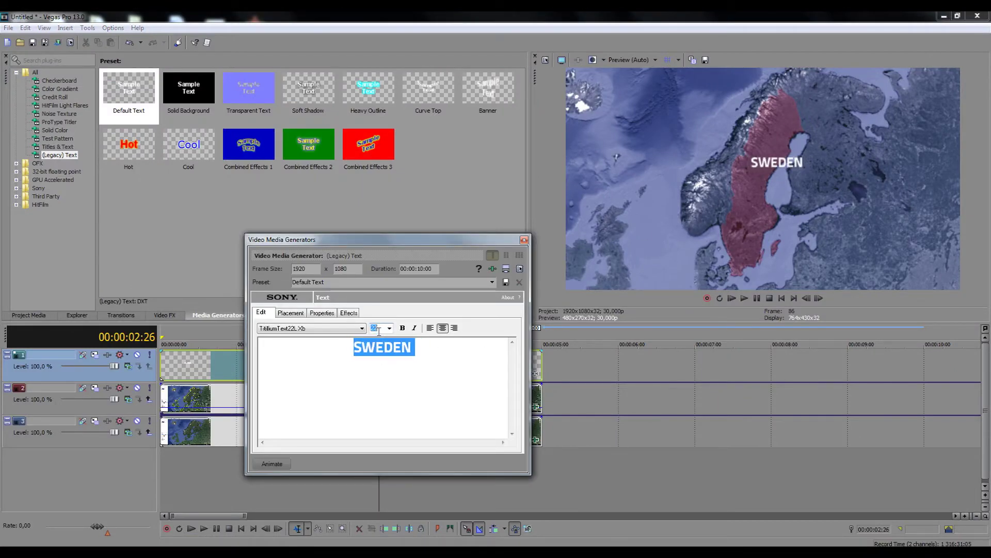
pyautogui.click(524, 239)
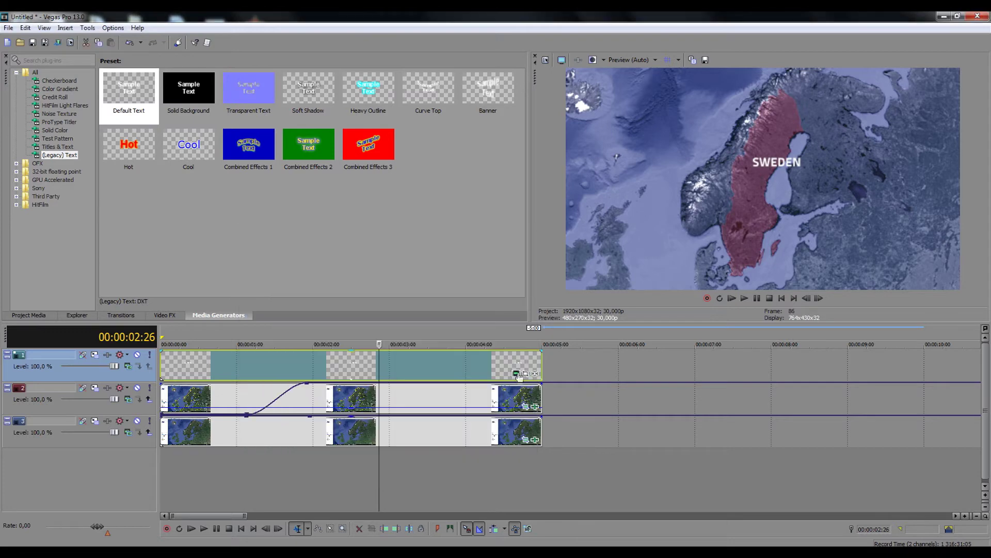
# Step: Open Pan/Crop for the Sweden highlight event on the middle track and bring up the options of its second position keyframe
pyautogui.click(526, 408)
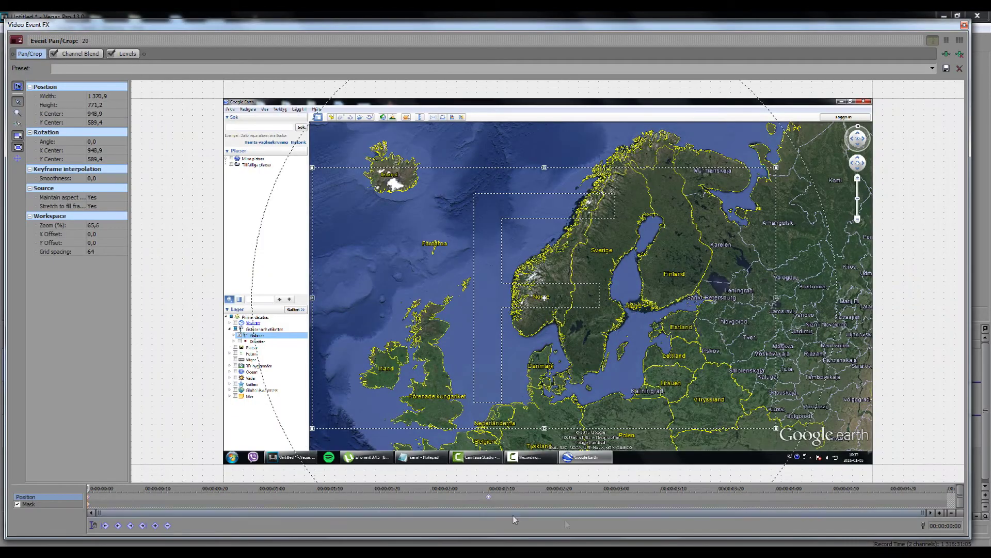
pyautogui.rightClick(489, 498)
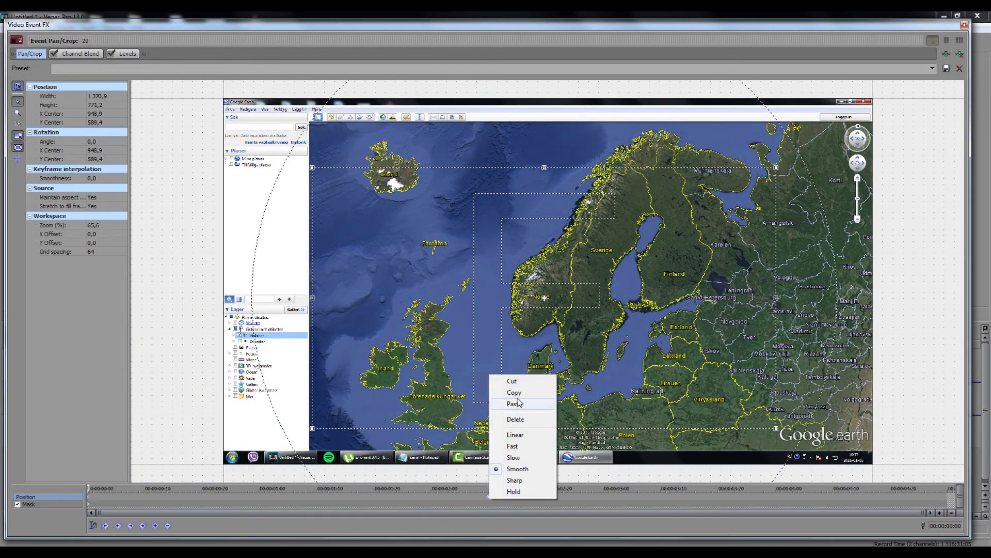